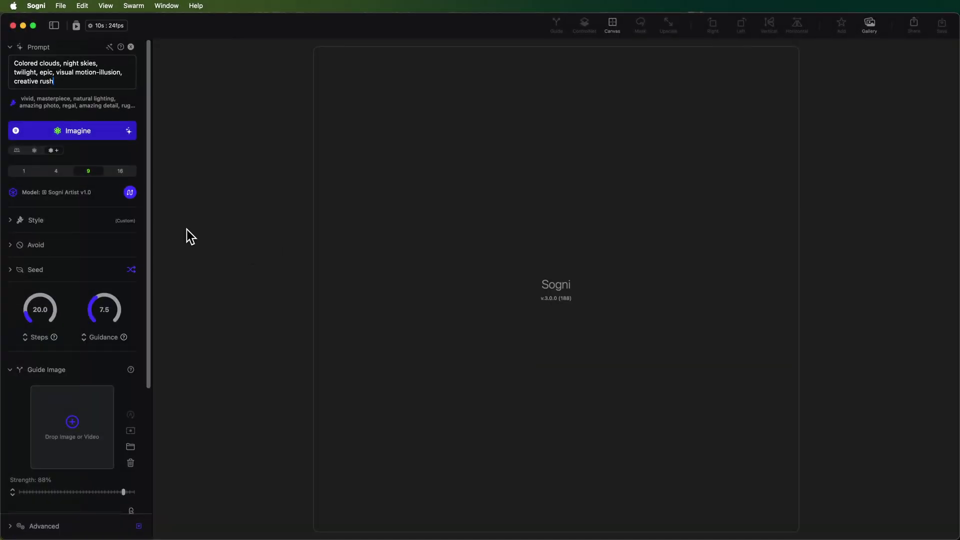
Step: Open the Sogni Artist model details, then go to the full model catalogue
{"action": "left_click", "coordinate": [131, 194]}
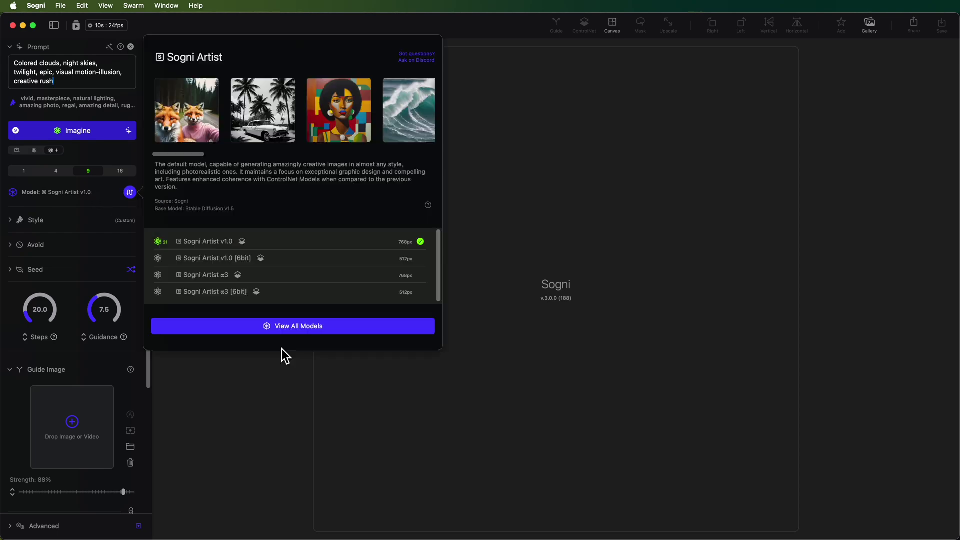
{"action": "left_click", "coordinate": [288, 324]}
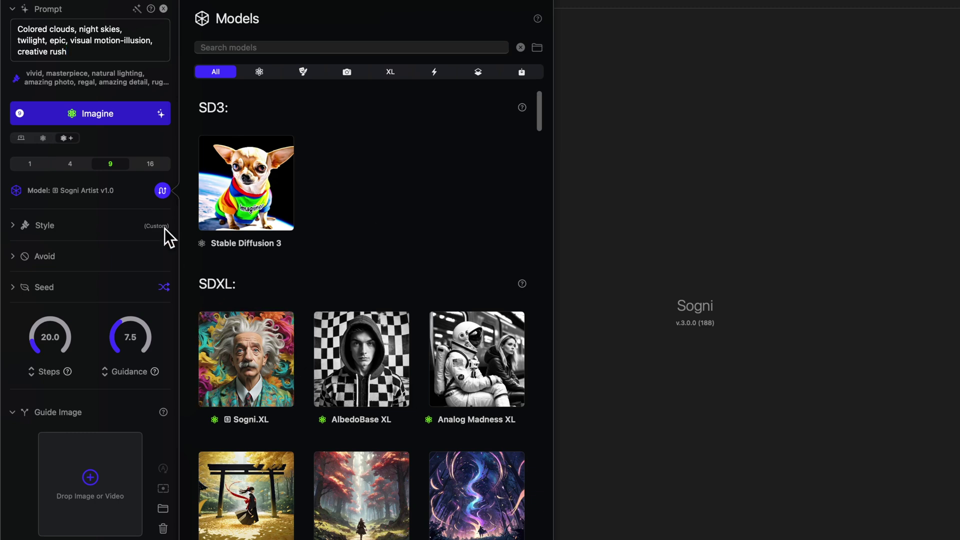
{"action": "scroll", "coordinate": [356, 395], "scroll_direction": "down", "scroll_amount": 3}
{"action": "scroll", "coordinate": [355, 394], "scroll_direction": "down", "scroll_amount": 6}
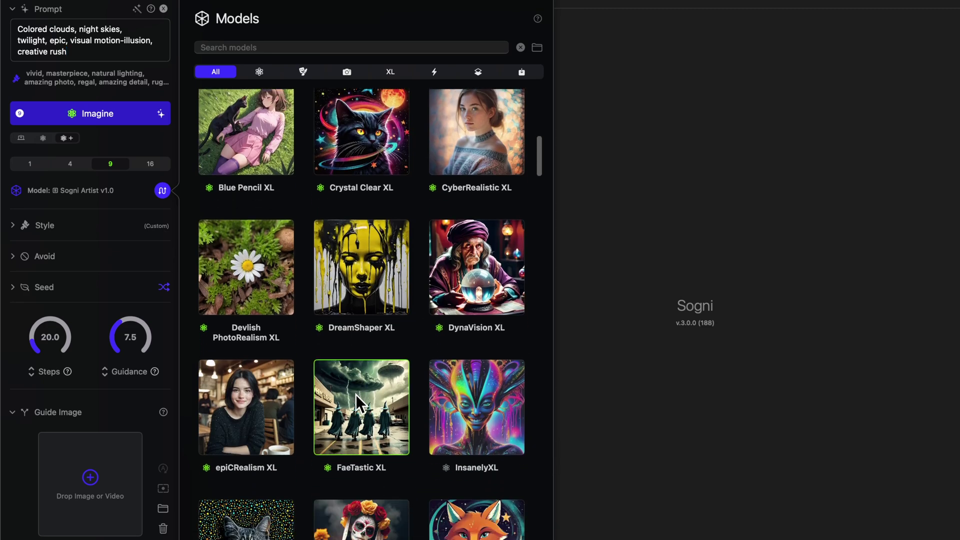
{"action": "scroll", "coordinate": [357, 393], "scroll_direction": "up", "scroll_amount": 6}
{"action": "scroll", "coordinate": [358, 389], "scroll_direction": "up", "scroll_amount": 2}
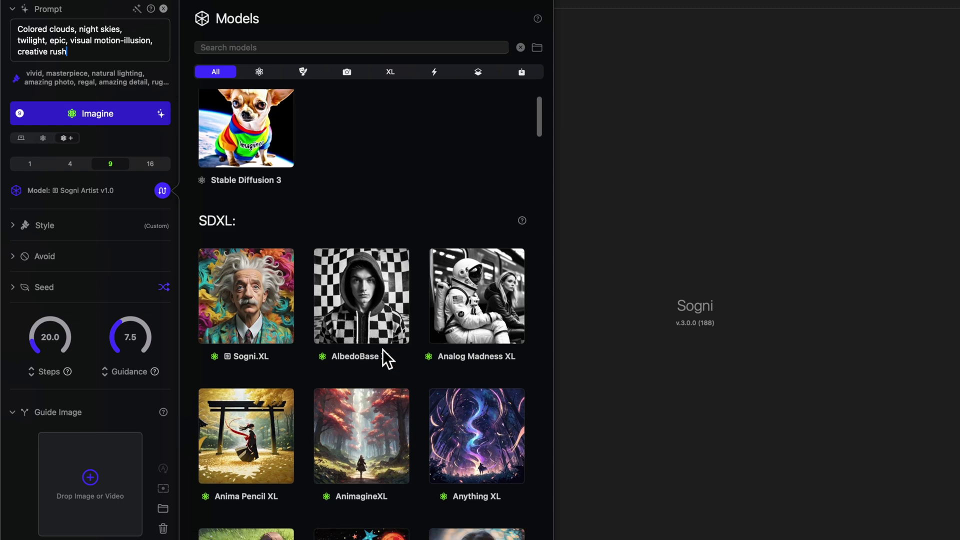
{"action": "scroll", "coordinate": [383, 350], "scroll_direction": "down", "scroll_amount": 3}
{"action": "scroll", "coordinate": [385, 370], "scroll_direction": "down", "scroll_amount": 2}
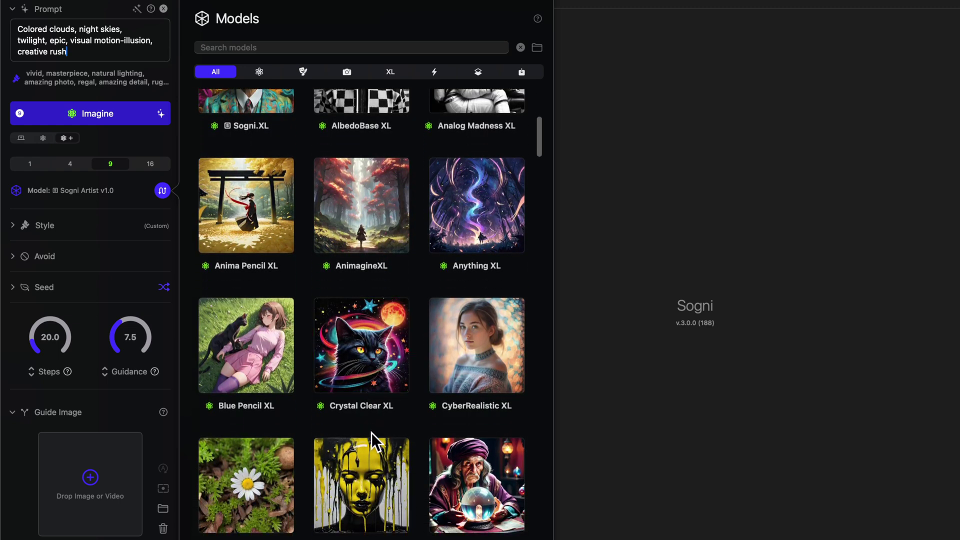
{"action": "scroll", "coordinate": [407, 397], "scroll_direction": "up", "scroll_amount": 6}
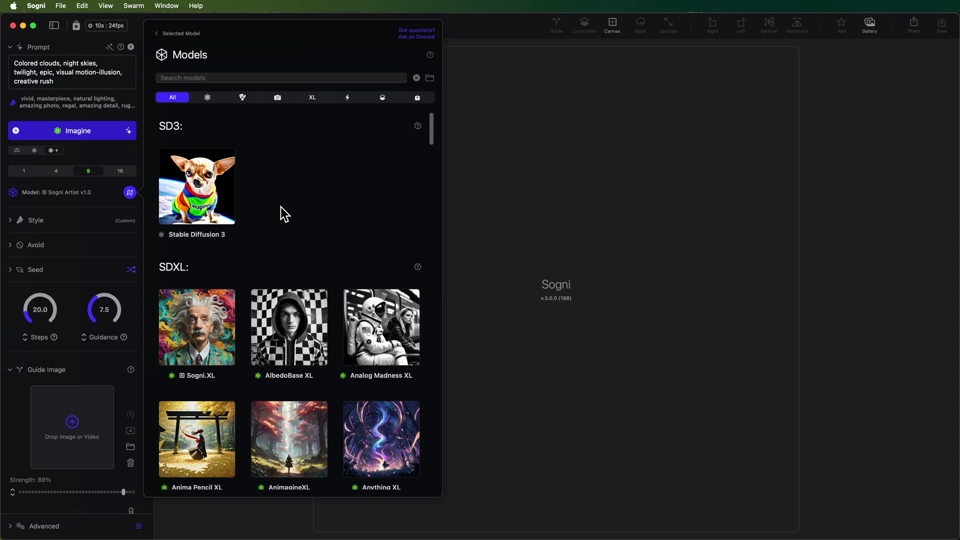
{"action": "scroll", "coordinate": [390, 257], "scroll_direction": "down", "scroll_amount": 10}
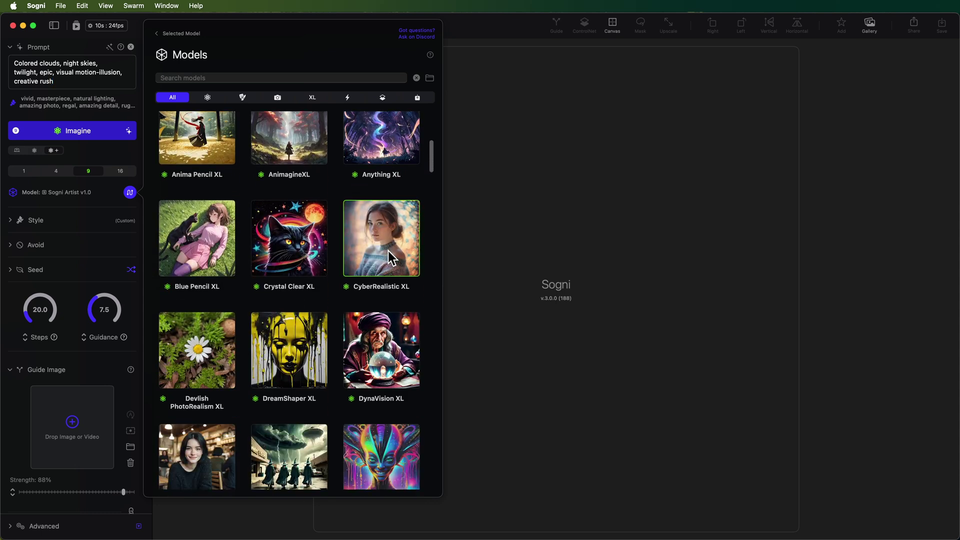
{"action": "scroll", "coordinate": [390, 257], "scroll_direction": "down", "scroll_amount": 20}
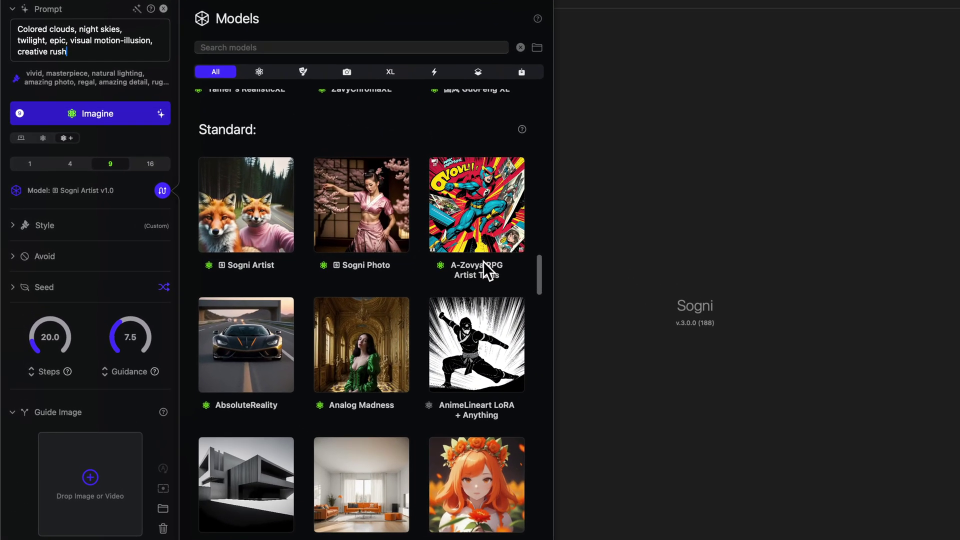
{"action": "left_click", "coordinate": [523, 131]}
{"action": "scroll", "coordinate": [445, 129], "scroll_direction": "down", "scroll_amount": 1}
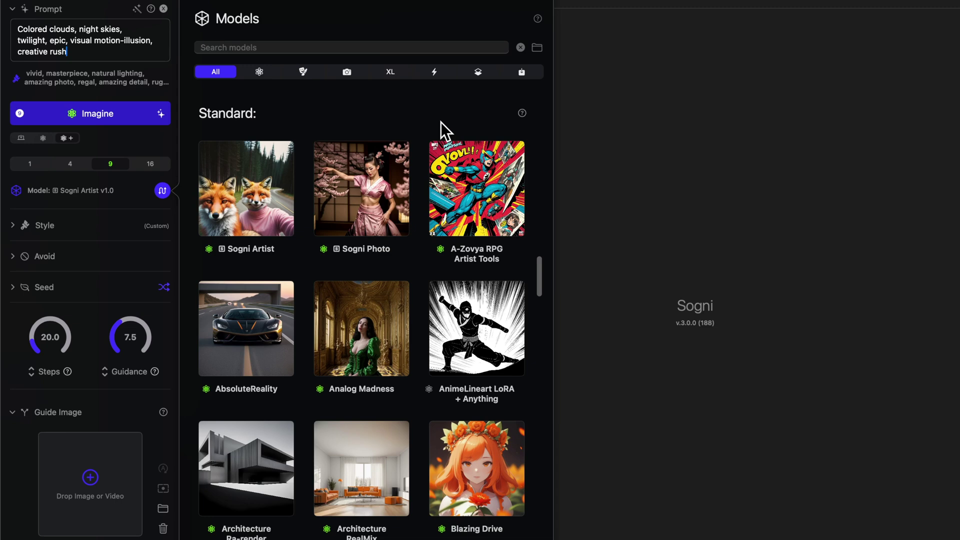
{"action": "scroll", "coordinate": [383, 247], "scroll_direction": "down", "scroll_amount": 9}
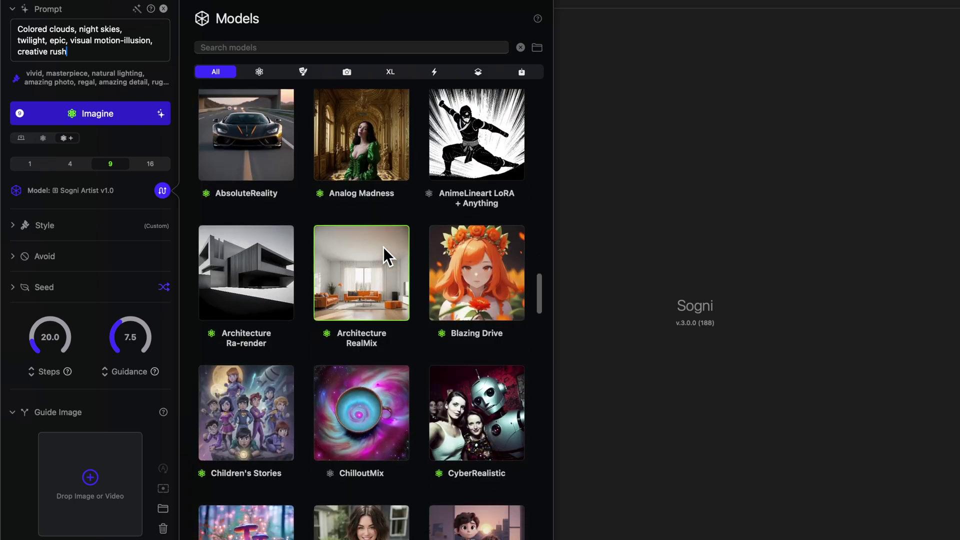
{"action": "scroll", "coordinate": [383, 247], "scroll_direction": "down", "scroll_amount": 20}
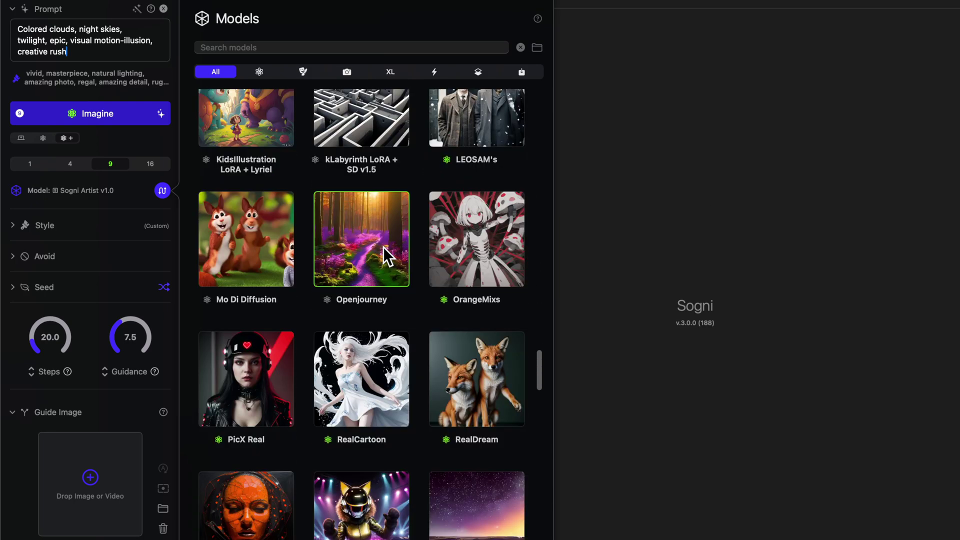
{"action": "scroll", "coordinate": [383, 247], "scroll_direction": "down", "scroll_amount": 3}
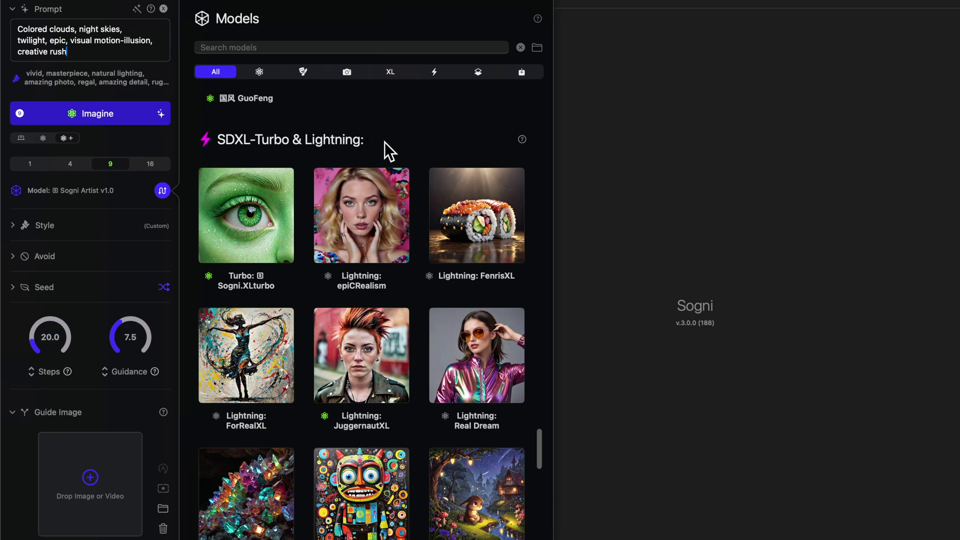
{"action": "scroll", "coordinate": [312, 175], "scroll_direction": "up", "scroll_amount": 15}
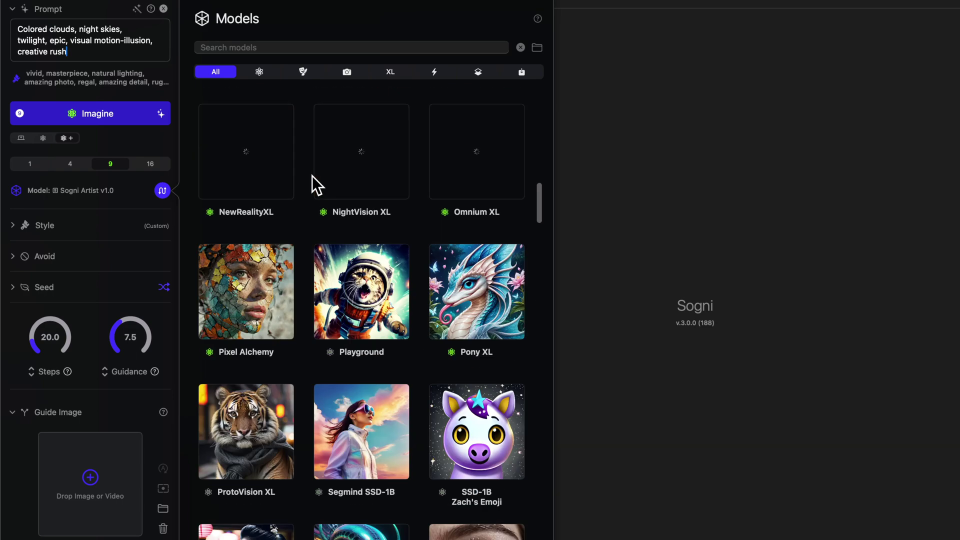
{"action": "scroll", "coordinate": [312, 175], "scroll_direction": "down", "scroll_amount": 2}
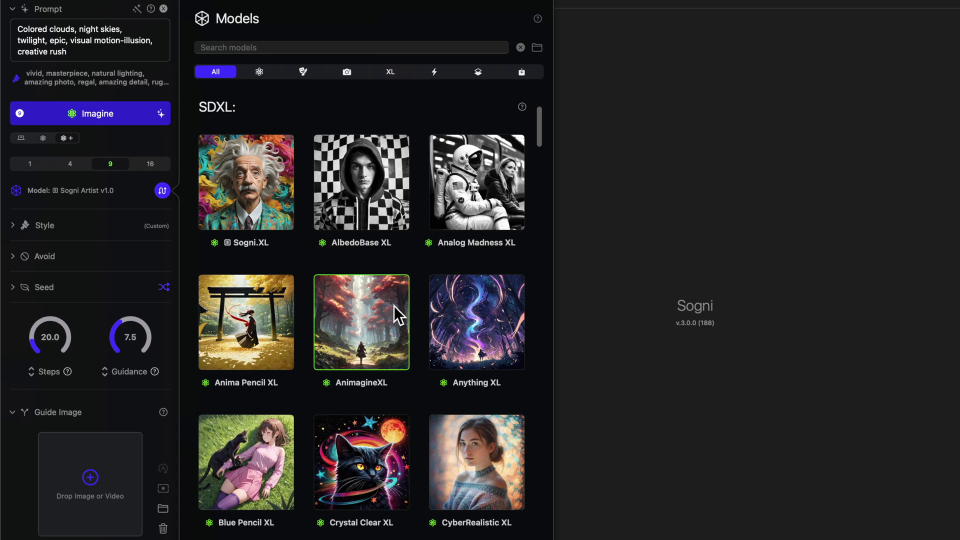
{"action": "scroll", "coordinate": [394, 304], "scroll_direction": "down", "scroll_amount": 10}
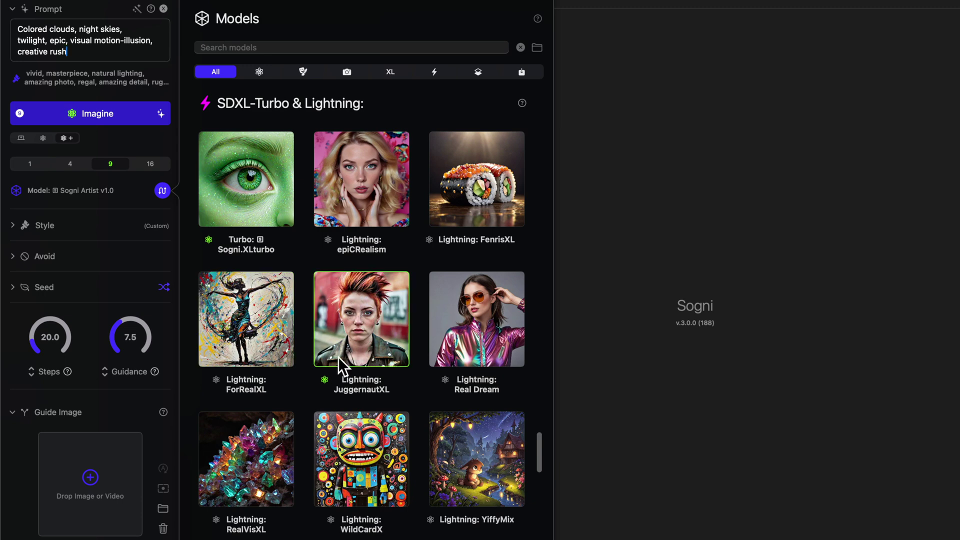
{"action": "scroll", "coordinate": [338, 357], "scroll_direction": "down", "scroll_amount": 1}
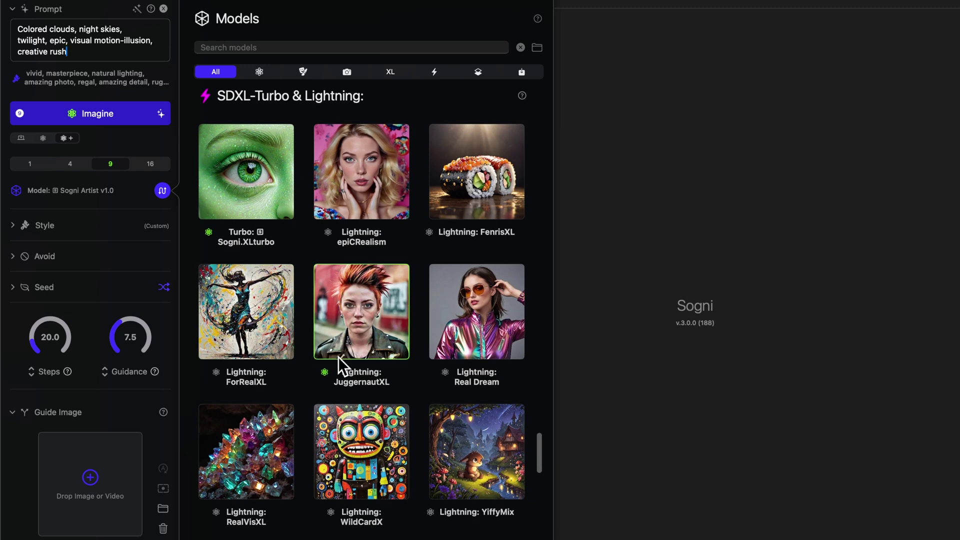
Step: Scroll back and forth through the LCM and Lightning model sections
{"action": "scroll", "coordinate": [339, 357], "scroll_direction": "down", "scroll_amount": 15}
{"action": "scroll", "coordinate": [339, 357], "scroll_direction": "down", "scroll_amount": 3}
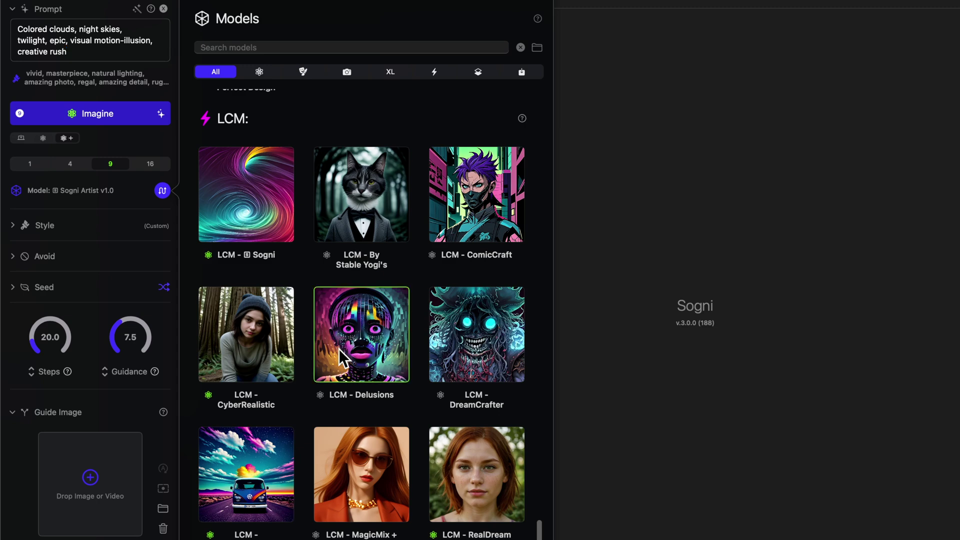
{"action": "scroll", "coordinate": [340, 356], "scroll_direction": "up", "scroll_amount": 15}
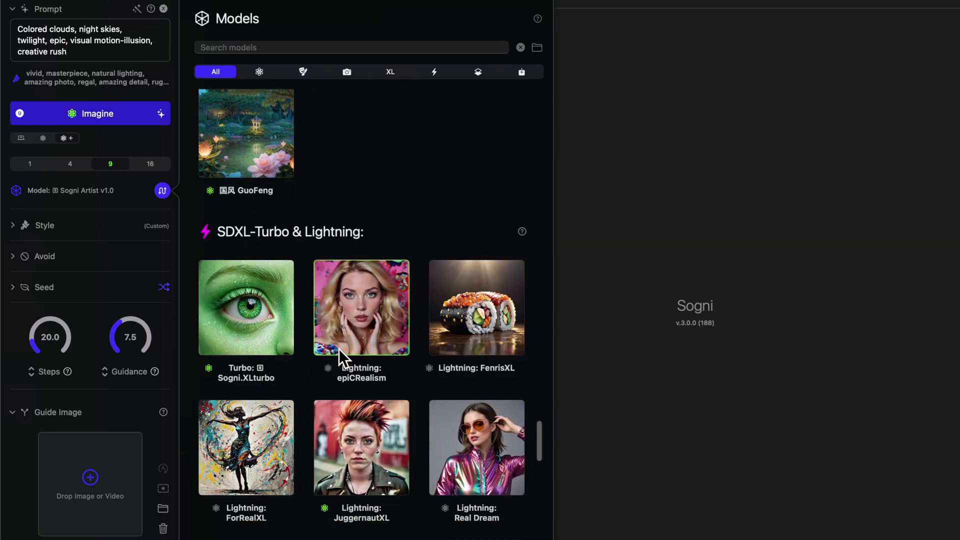
{"action": "scroll", "coordinate": [340, 341], "scroll_direction": "down", "scroll_amount": 15}
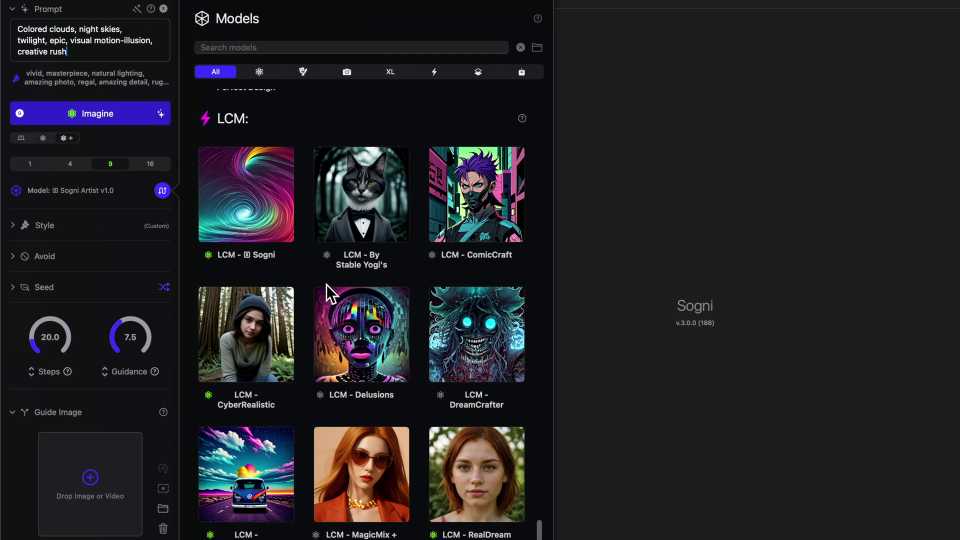
{"action": "scroll", "coordinate": [262, 254], "scroll_direction": "up", "scroll_amount": 20}
{"action": "scroll", "coordinate": [262, 254], "scroll_direction": "up", "scroll_amount": 3}
{"action": "scroll", "coordinate": [263, 265], "scroll_direction": "down", "scroll_amount": 20}
Step: Open the Sogni Artist card to see its v1.0 and α3 variants
{"action": "left_click", "coordinate": [265, 173]}
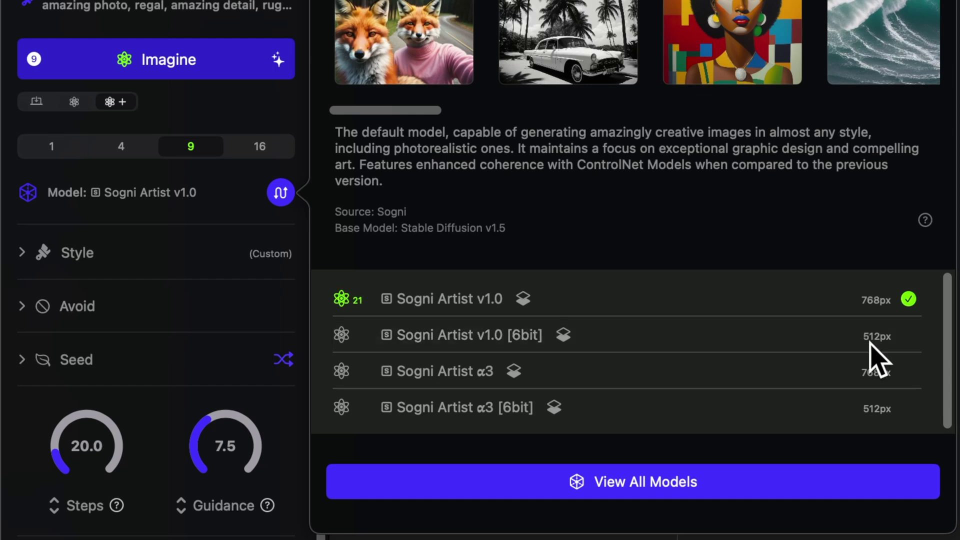
Step: Return to the full catalogue and browse the Standard and SDXL-Turbo & Lightning sections
{"action": "left_click", "coordinate": [556, 477]}
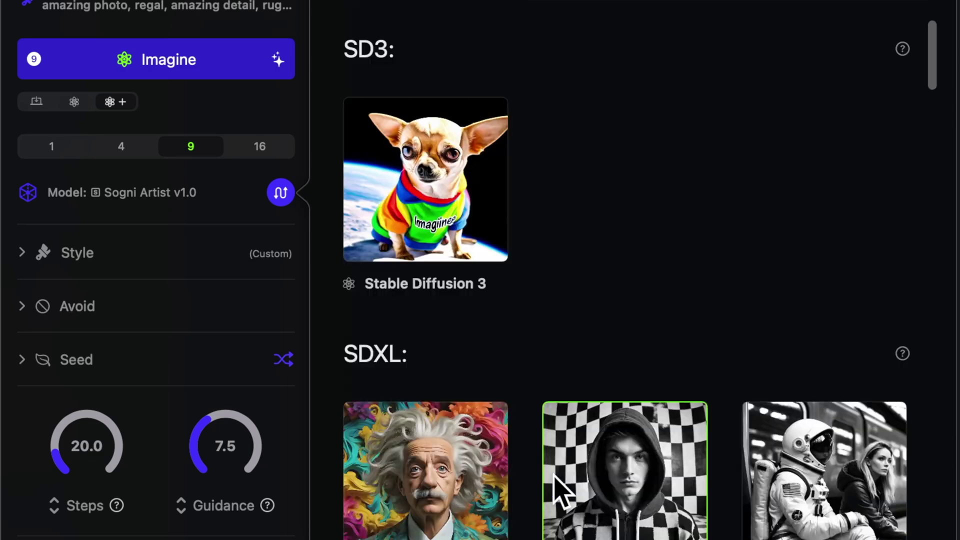
{"action": "scroll", "coordinate": [614, 310], "scroll_direction": "down", "scroll_amount": 1}
{"action": "scroll", "coordinate": [620, 315], "scroll_direction": "down", "scroll_amount": 1}
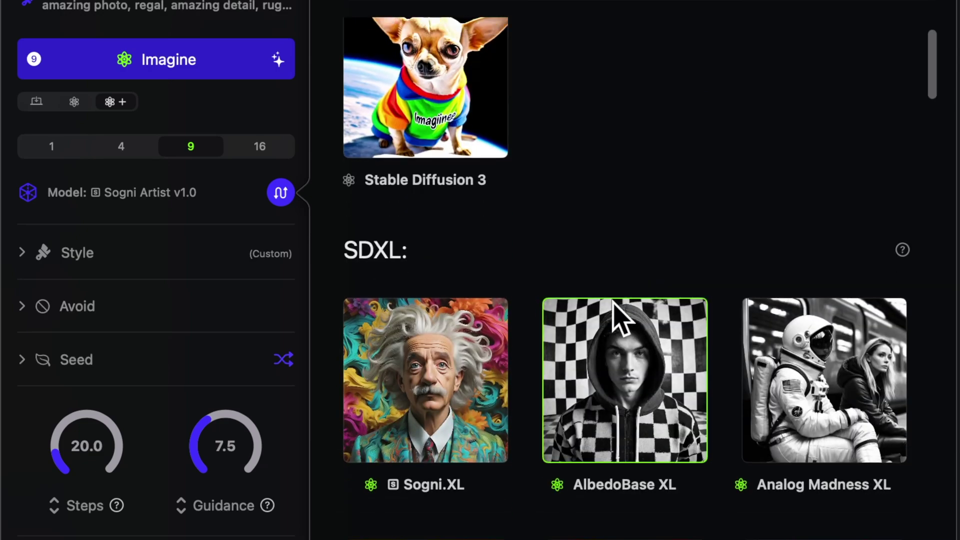
{"action": "scroll", "coordinate": [614, 302], "scroll_direction": "down", "scroll_amount": 20}
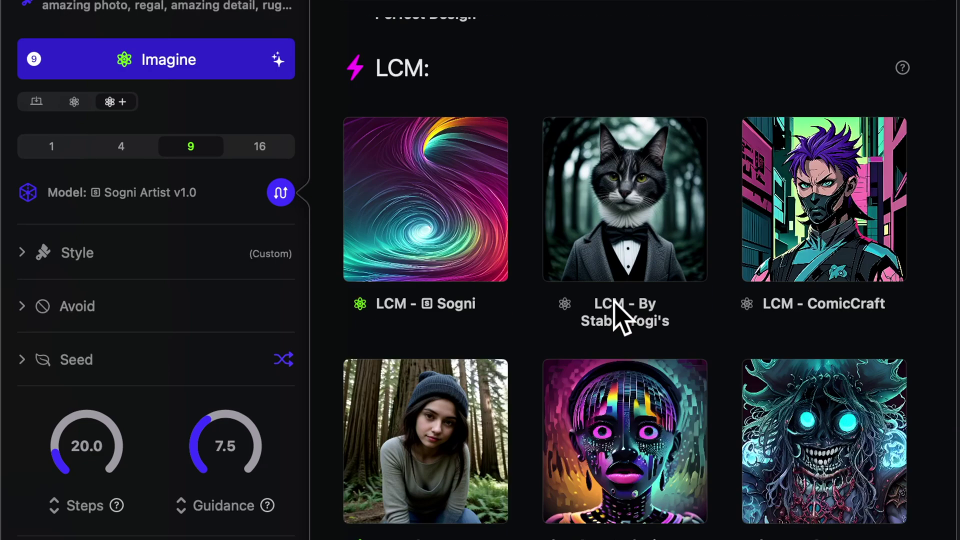
{"action": "scroll", "coordinate": [614, 303], "scroll_direction": "up", "scroll_amount": 20}
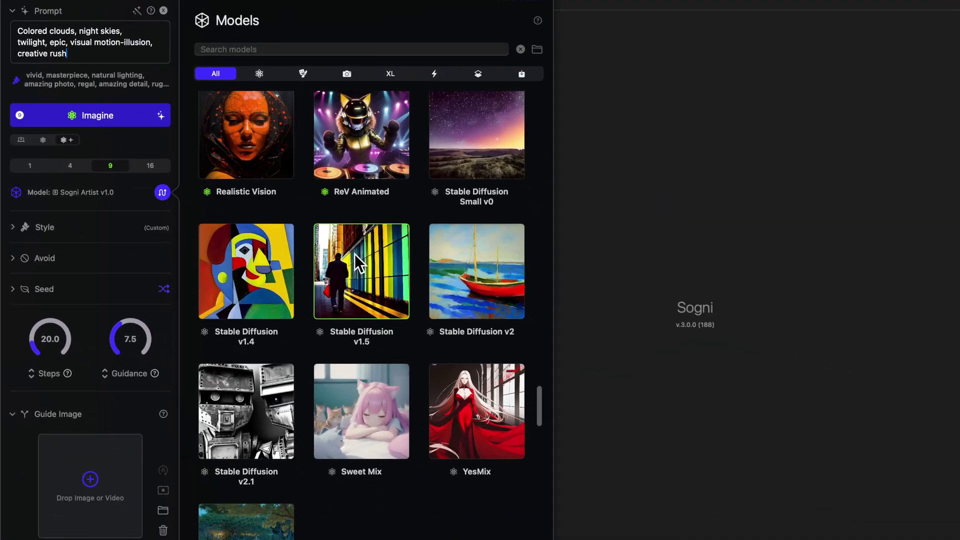
{"action": "scroll", "coordinate": [395, 433], "scroll_direction": "up", "scroll_amount": 15}
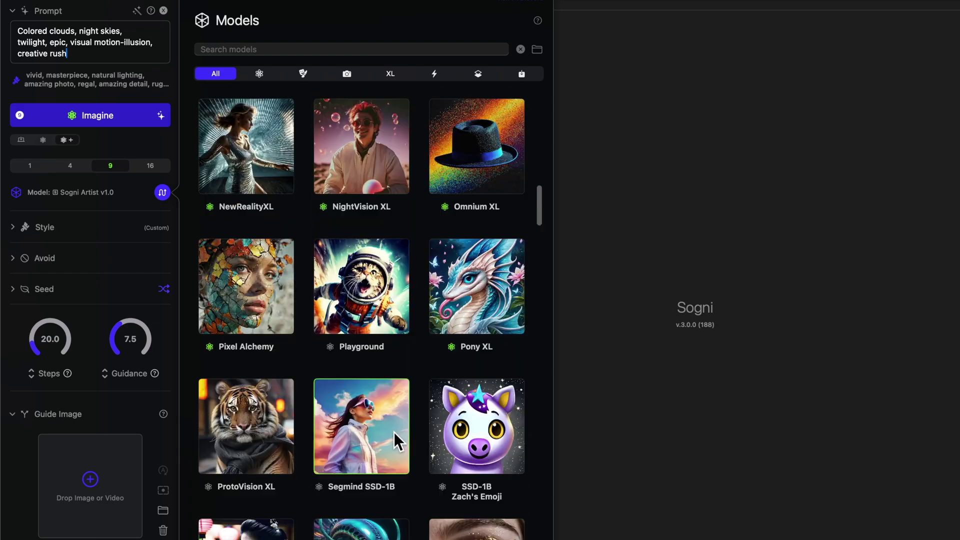
{"action": "scroll", "coordinate": [394, 432], "scroll_direction": "up", "scroll_amount": 15}
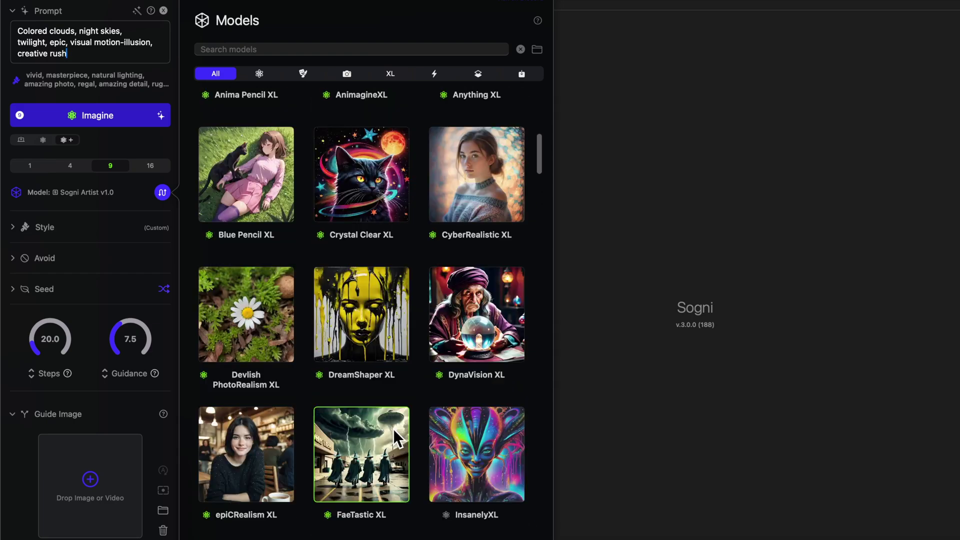
{"action": "scroll", "coordinate": [392, 435], "scroll_direction": "up", "scroll_amount": 5}
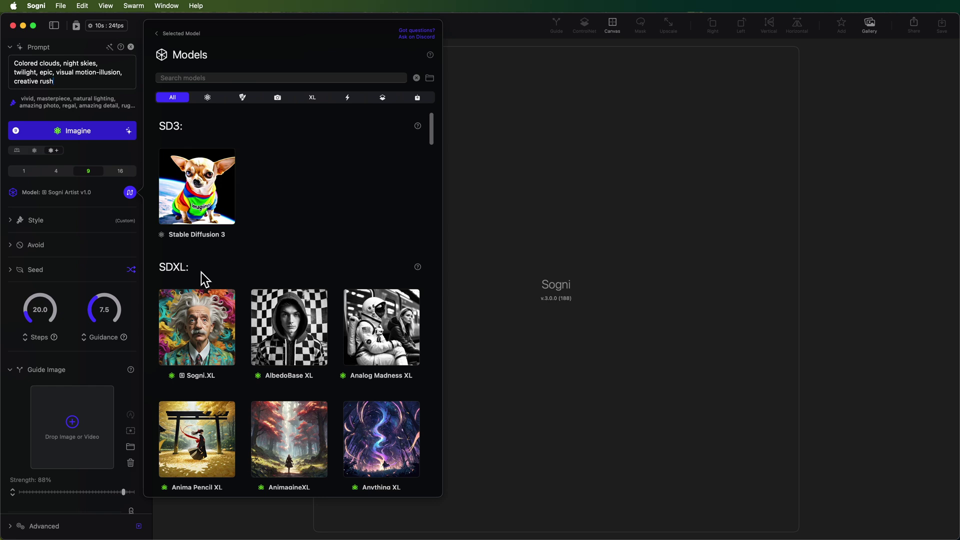
{"action": "scroll", "coordinate": [201, 272], "scroll_direction": "down", "scroll_amount": 15}
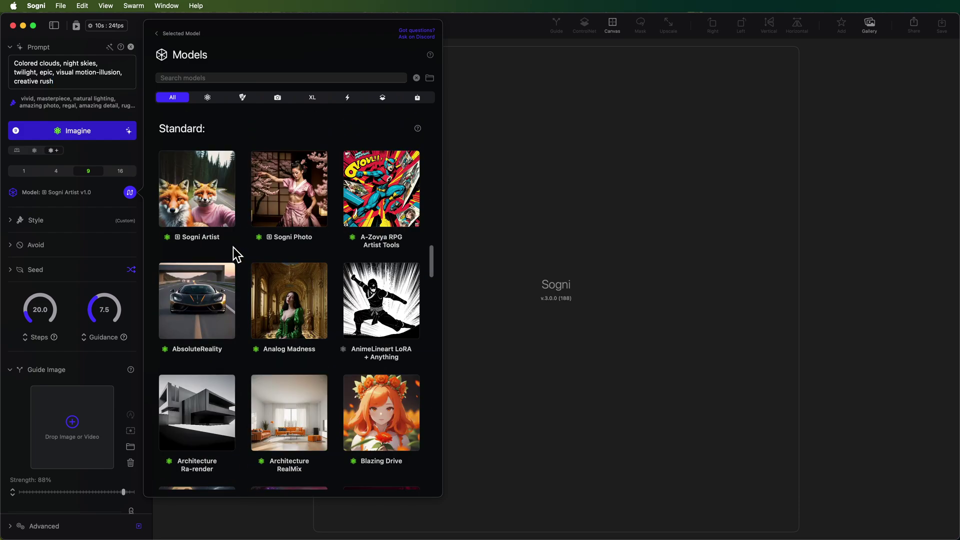
{"action": "scroll", "coordinate": [272, 225], "scroll_direction": "down", "scroll_amount": 15}
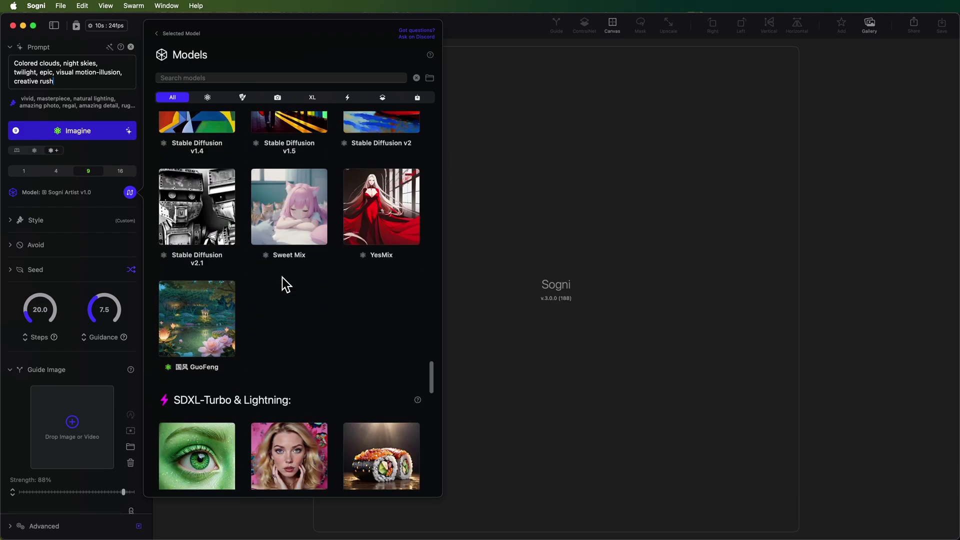
{"action": "scroll", "coordinate": [283, 277], "scroll_direction": "down", "scroll_amount": 8}
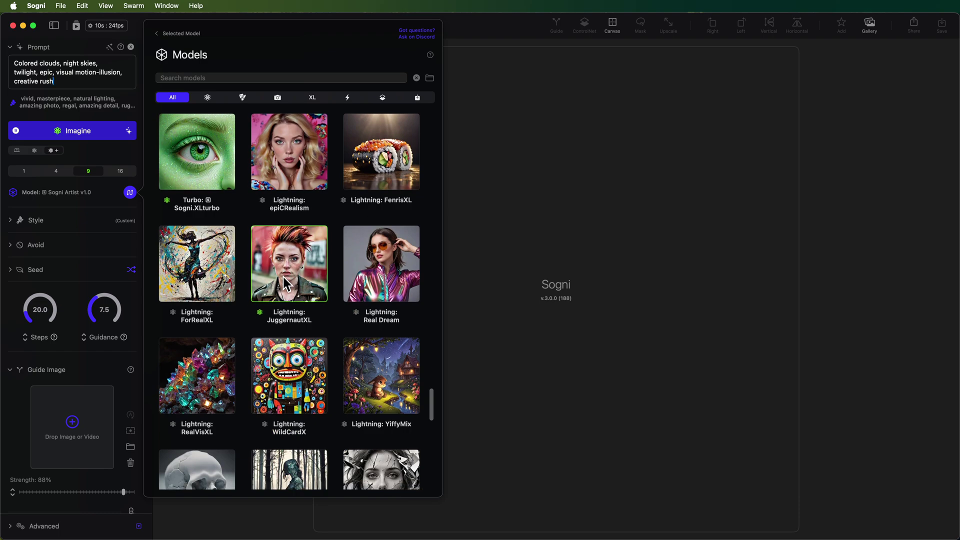
{"action": "scroll", "coordinate": [284, 278], "scroll_direction": "up", "scroll_amount": 20}
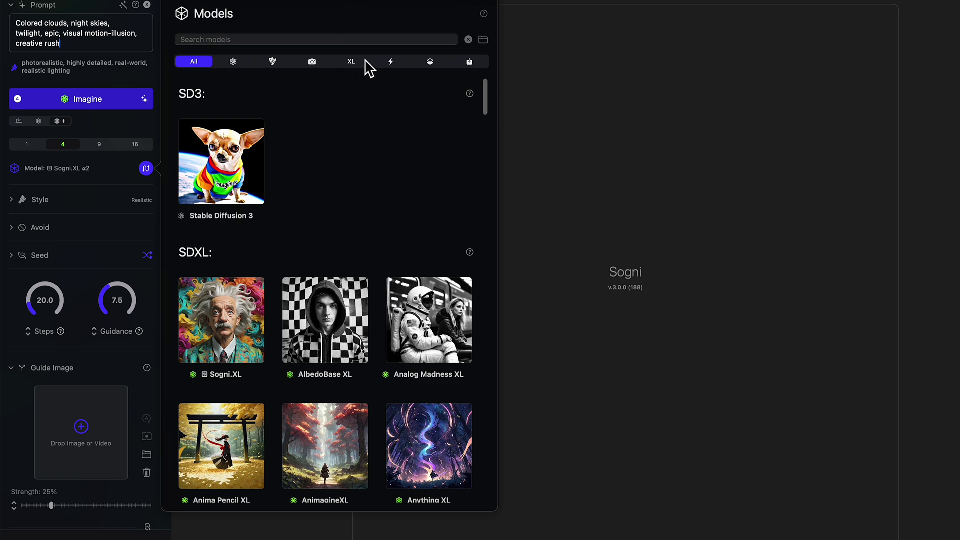
Step: Filter the library to photorealistic models, browse them, and switch to local generation
{"action": "left_click", "coordinate": [313, 62]}
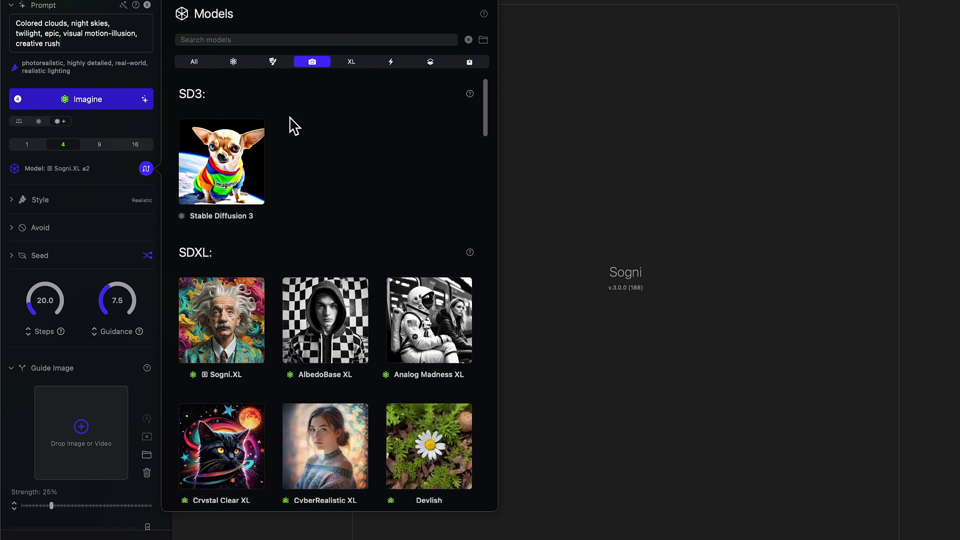
{"action": "scroll", "coordinate": [309, 256], "scroll_direction": "down", "scroll_amount": 3}
{"action": "scroll", "coordinate": [310, 258], "scroll_direction": "down", "scroll_amount": 6}
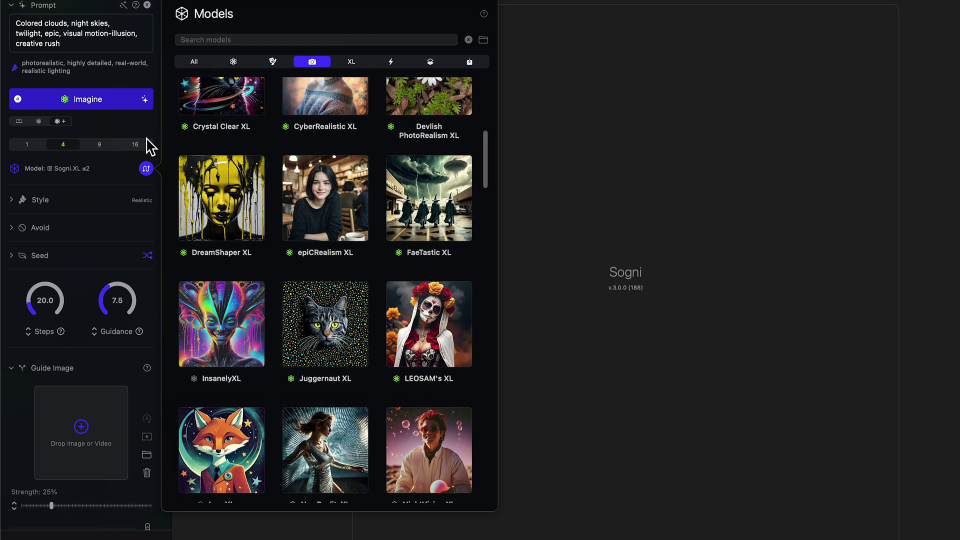
{"action": "scroll", "coordinate": [335, 279], "scroll_direction": "down", "scroll_amount": 4}
{"action": "scroll", "coordinate": [323, 283], "scroll_direction": "down", "scroll_amount": 2}
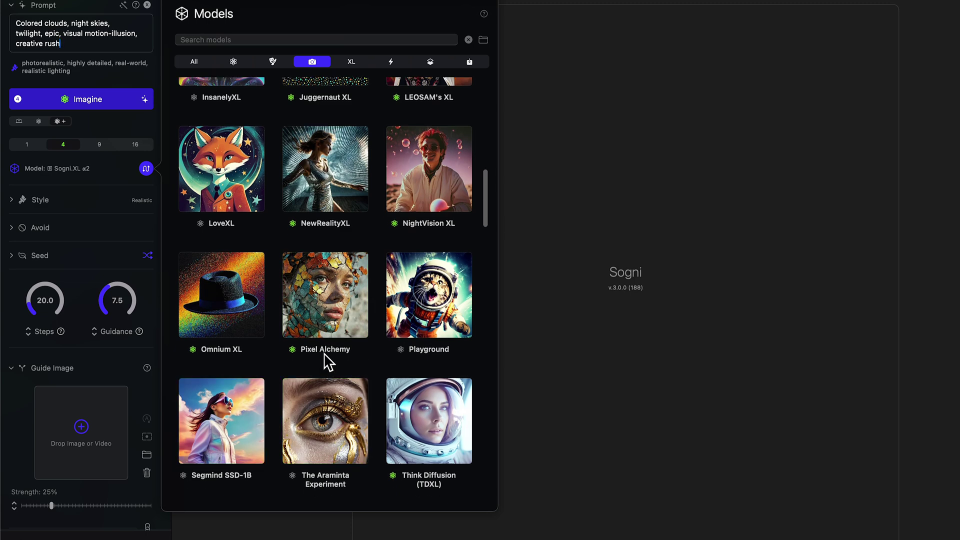
{"action": "scroll", "coordinate": [325, 365], "scroll_direction": "up", "scroll_amount": 1}
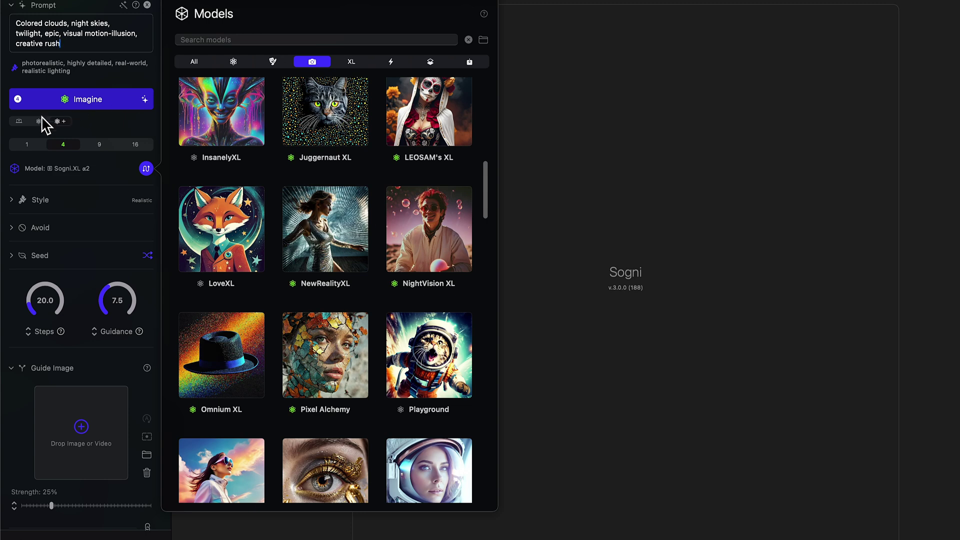
{"action": "left_click", "coordinate": [19, 121]}
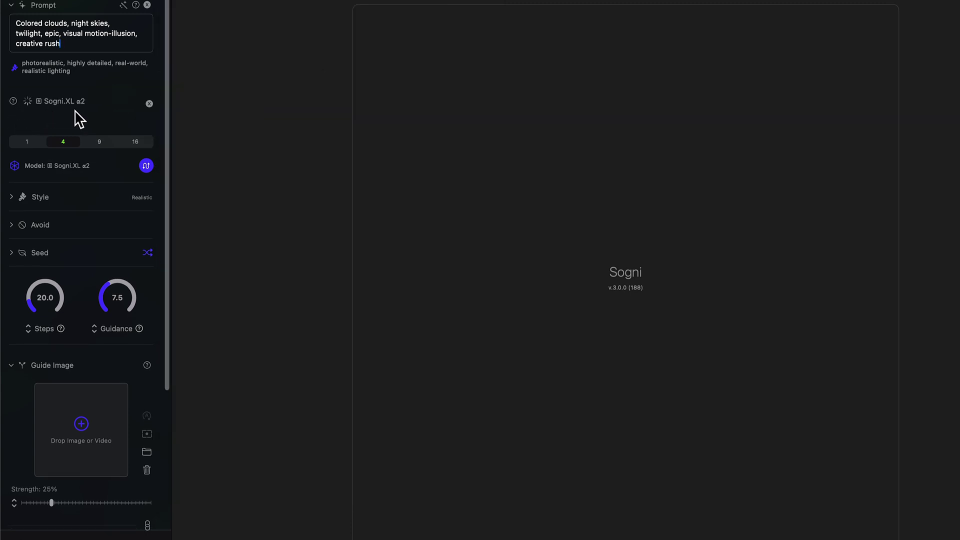
Step: Download the 6.4 GB DevlishPhotoRealism XL v1.5 model from its details page
{"action": "left_click", "coordinate": [146, 169]}
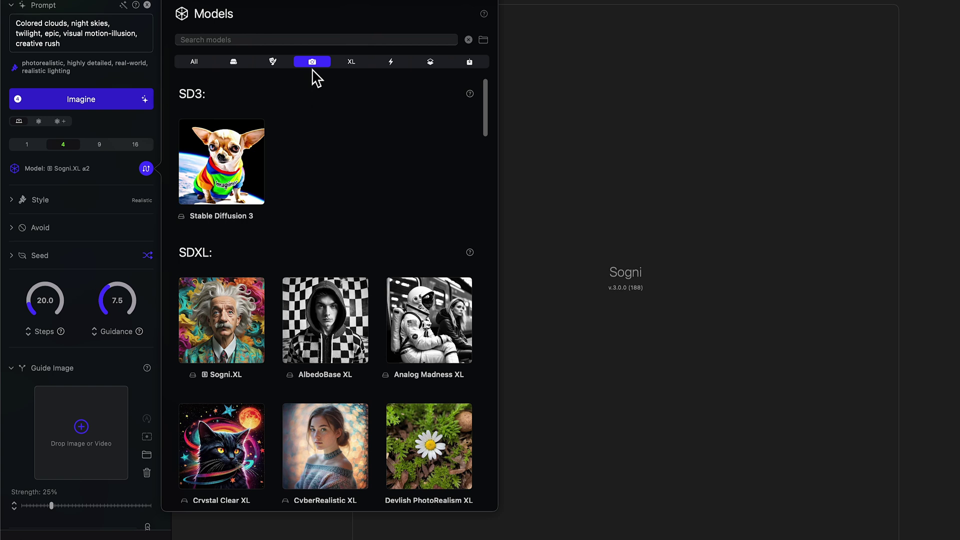
{"action": "scroll", "coordinate": [310, 365], "scroll_direction": "down", "scroll_amount": 1}
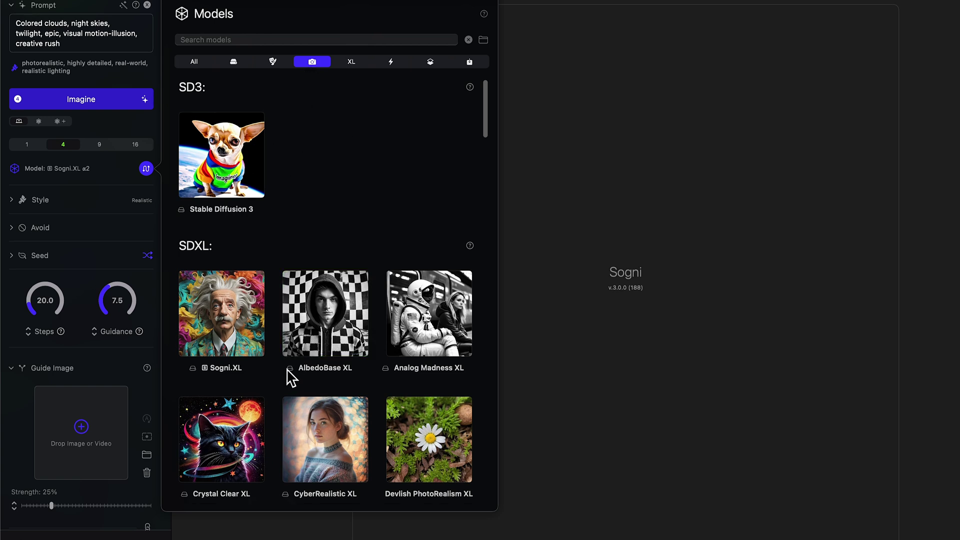
{"action": "scroll", "coordinate": [293, 375], "scroll_direction": "down", "scroll_amount": 2}
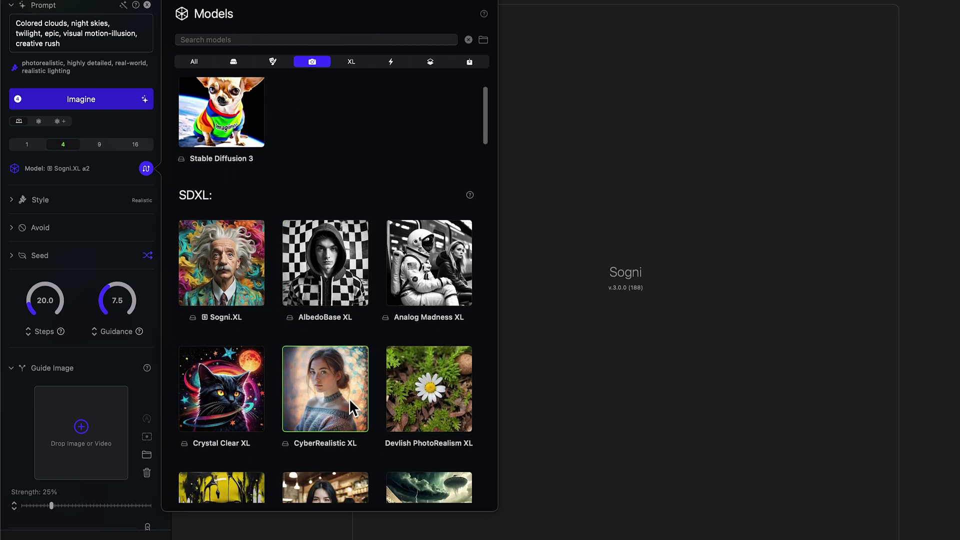
{"action": "left_click", "coordinate": [447, 410]}
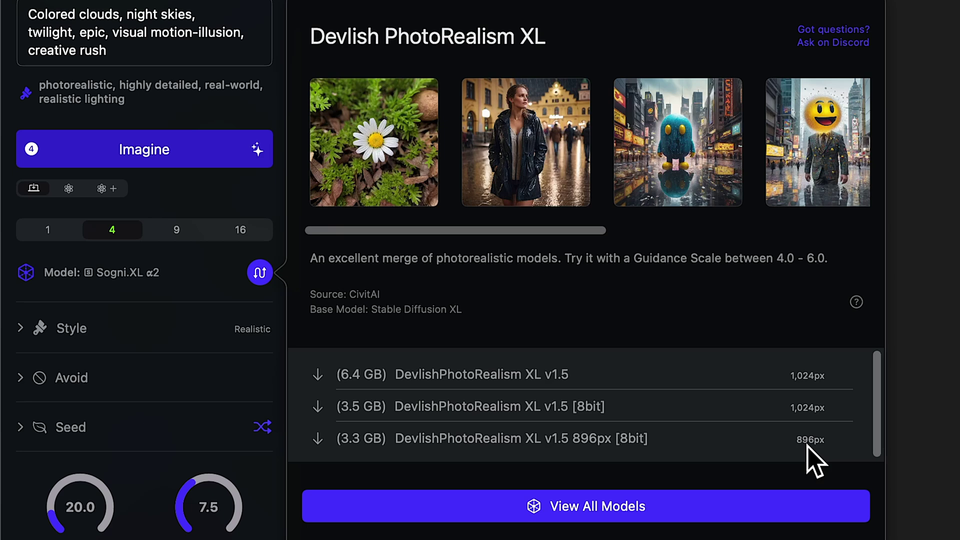
{"action": "left_click", "coordinate": [318, 376]}
{"action": "left_click", "coordinate": [594, 278]}
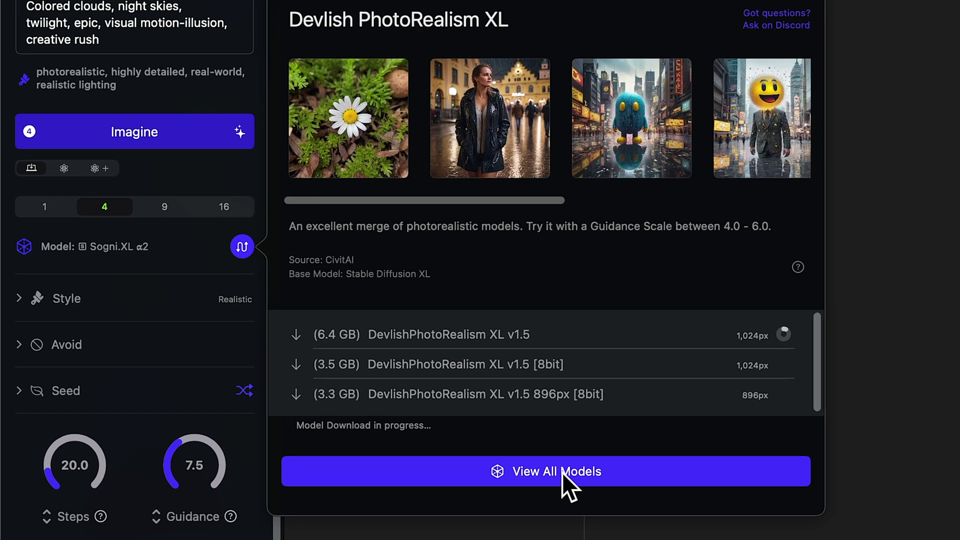
Step: Scroll the full library down to the Standard section and open AbsoluteReality's details
{"action": "left_click", "coordinate": [604, 521]}
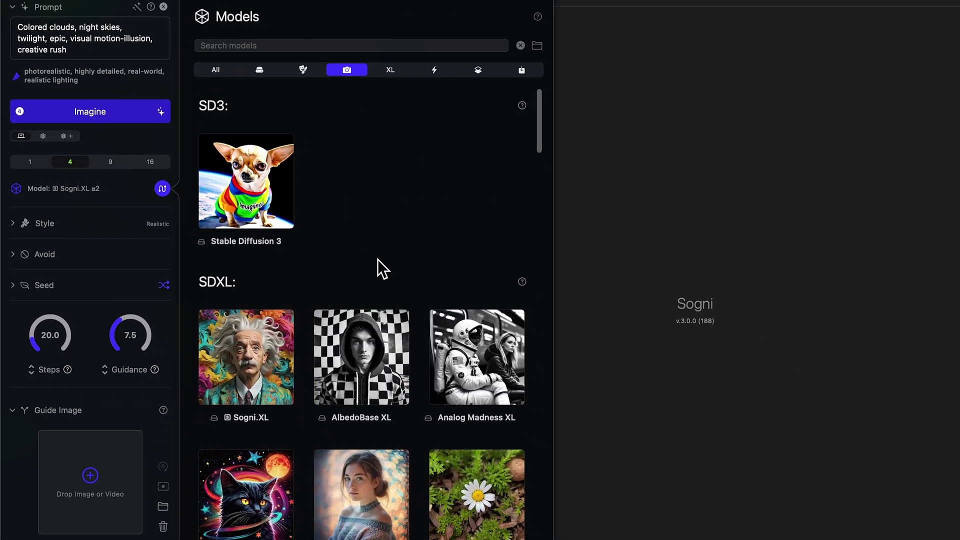
{"action": "scroll", "coordinate": [377, 260], "scroll_direction": "down", "scroll_amount": 3}
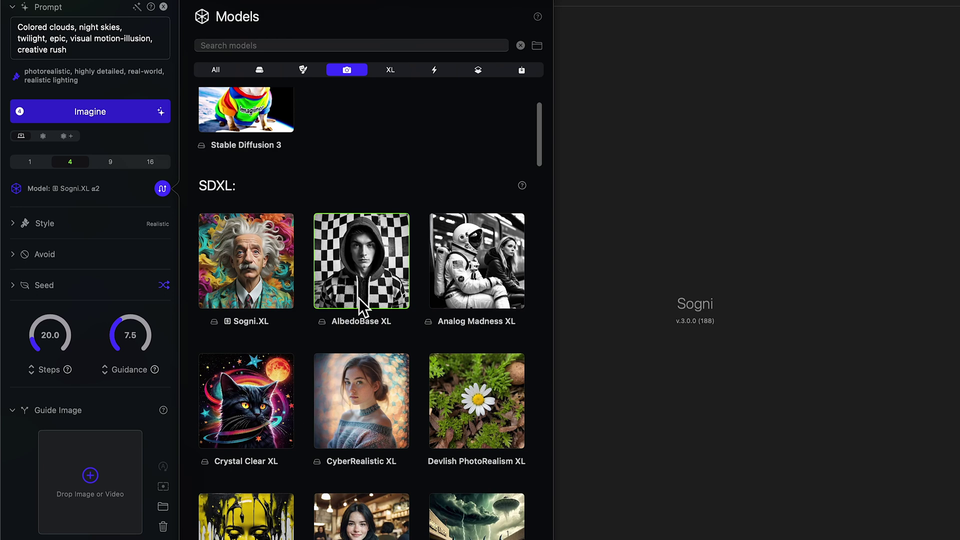
{"action": "scroll", "coordinate": [380, 386], "scroll_direction": "down", "scroll_amount": 1}
{"action": "scroll", "coordinate": [380, 386], "scroll_direction": "down", "scroll_amount": 5}
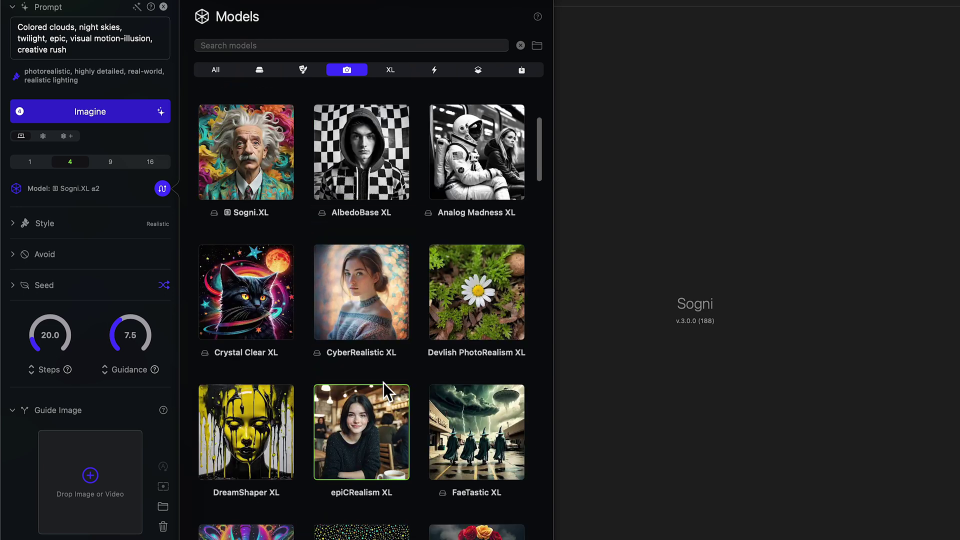
{"action": "scroll", "coordinate": [389, 358], "scroll_direction": "down", "scroll_amount": 5}
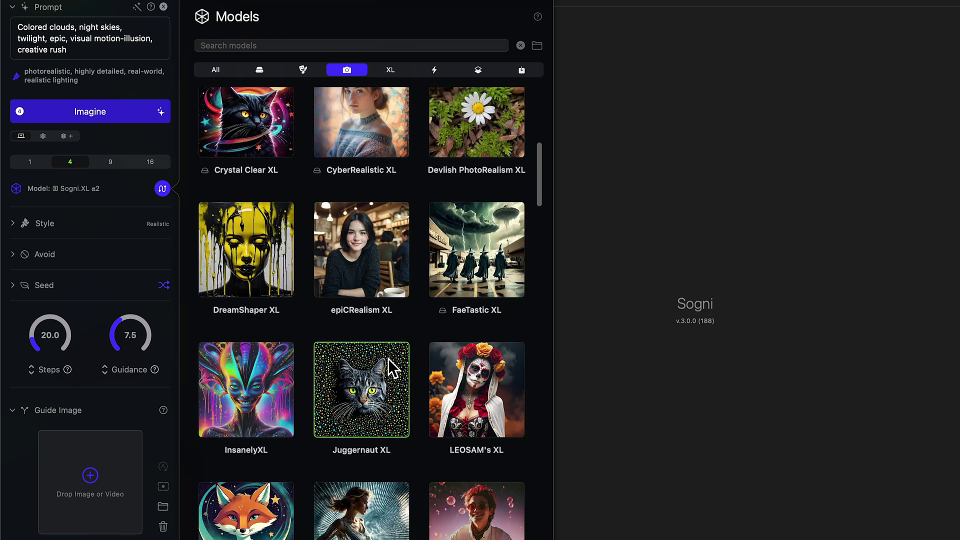
{"action": "scroll", "coordinate": [388, 359], "scroll_direction": "down", "scroll_amount": 3}
{"action": "scroll", "coordinate": [380, 368], "scroll_direction": "down", "scroll_amount": 18}
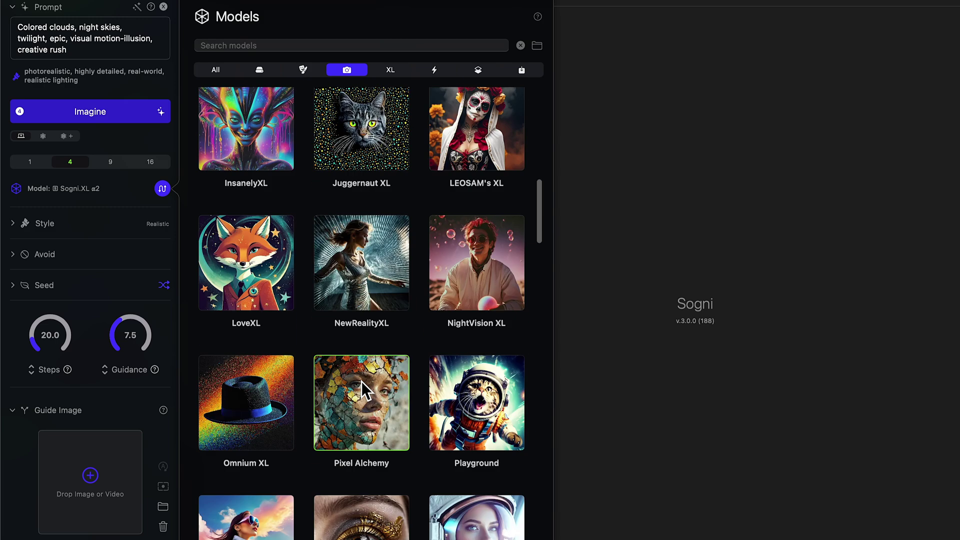
{"action": "scroll", "coordinate": [362, 380], "scroll_direction": "down", "scroll_amount": 10}
{"action": "scroll", "coordinate": [350, 377], "scroll_direction": "down", "scroll_amount": 1}
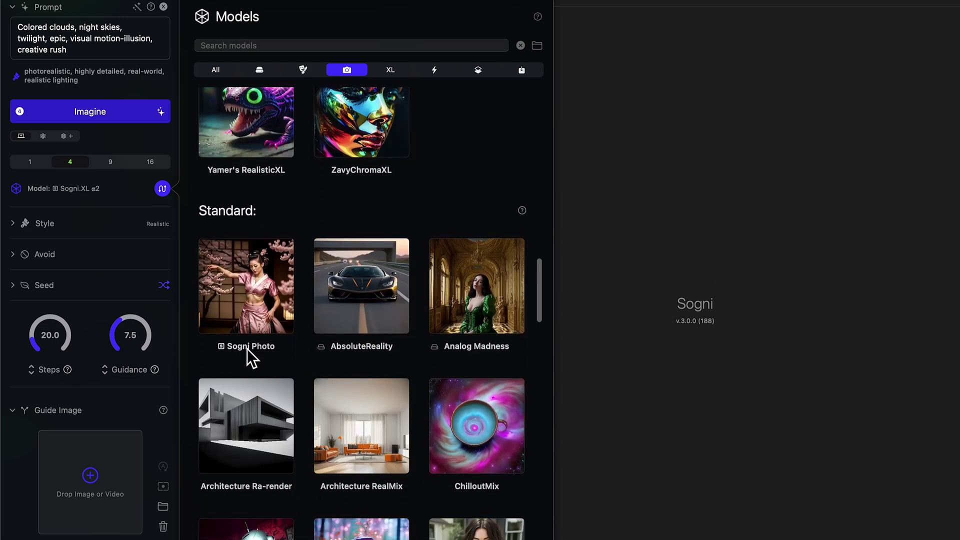
{"action": "left_click", "coordinate": [356, 287]}
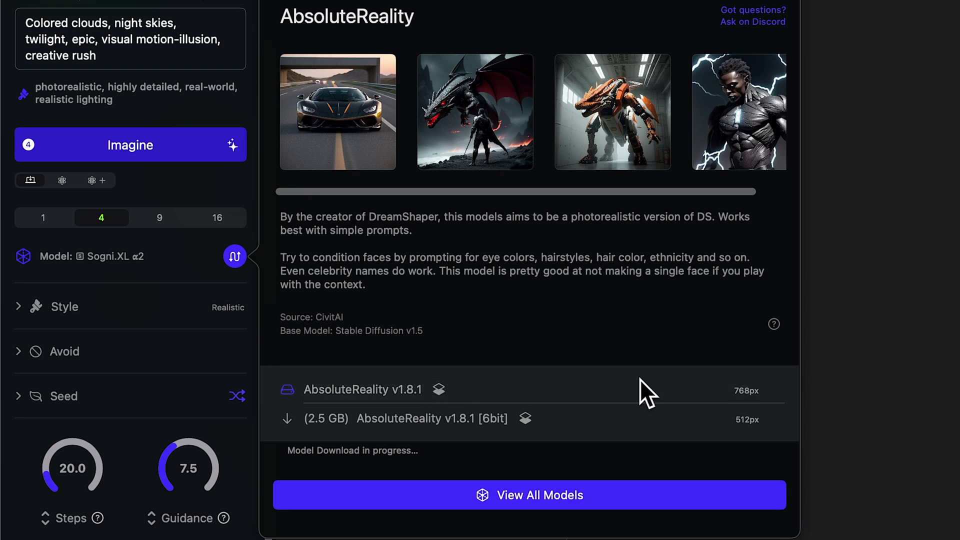
Step: Make AbsoluteReality v1.8.1 the active model and close its details panel
{"action": "left_click", "coordinate": [750, 392]}
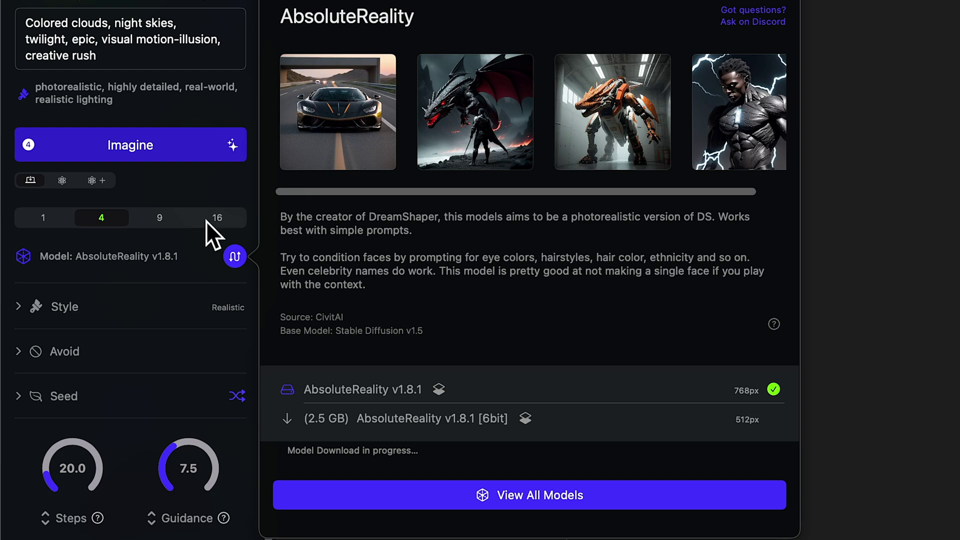
{"action": "left_click", "coordinate": [233, 256]}
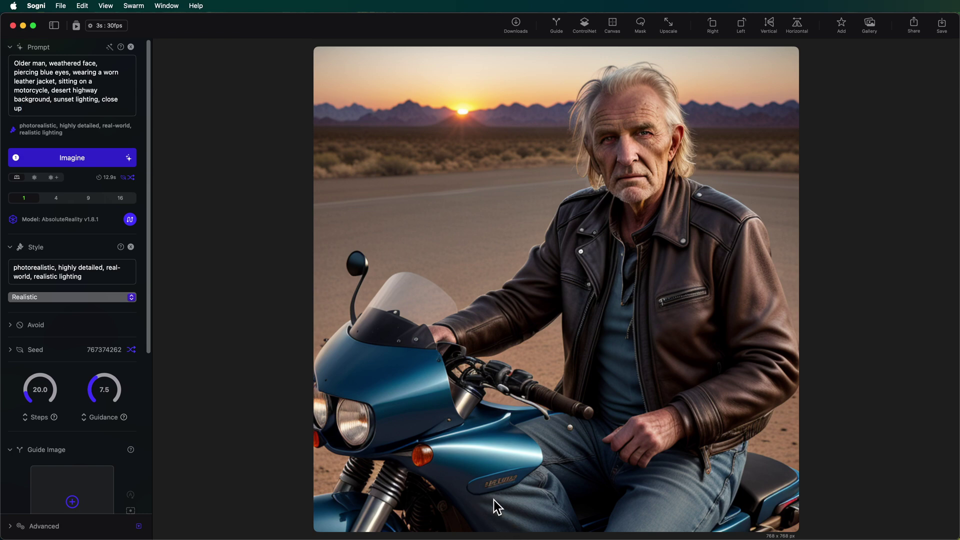
Step: Remove ', sitting on a motorcycle' from the prompt and generate a new image
{"action": "left_click_drag", "start_coordinate": [55, 81], "coordinate": [50, 90]}
{"action": "key", "text": "BackSpace"}
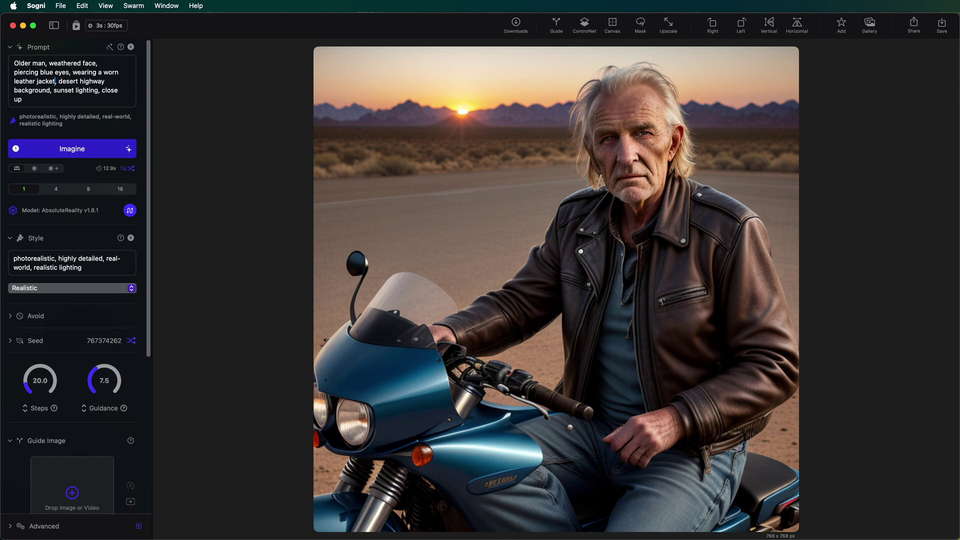
{"action": "left_click", "coordinate": [72, 149]}
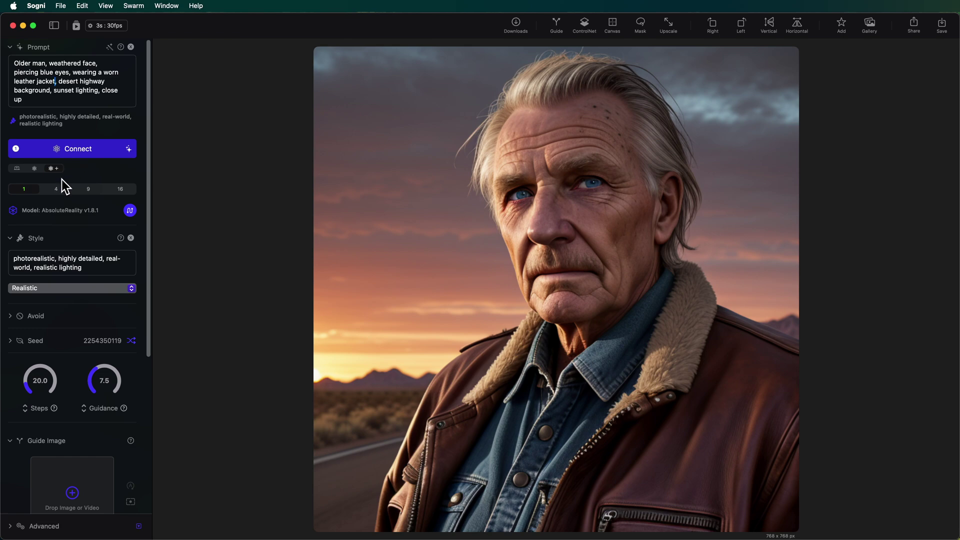
Step: Set batch size to 4, connect, generate four portraits, and lower guidance to 4.0
{"action": "left_click", "coordinate": [56, 189]}
{"action": "left_click", "coordinate": [90, 158]}
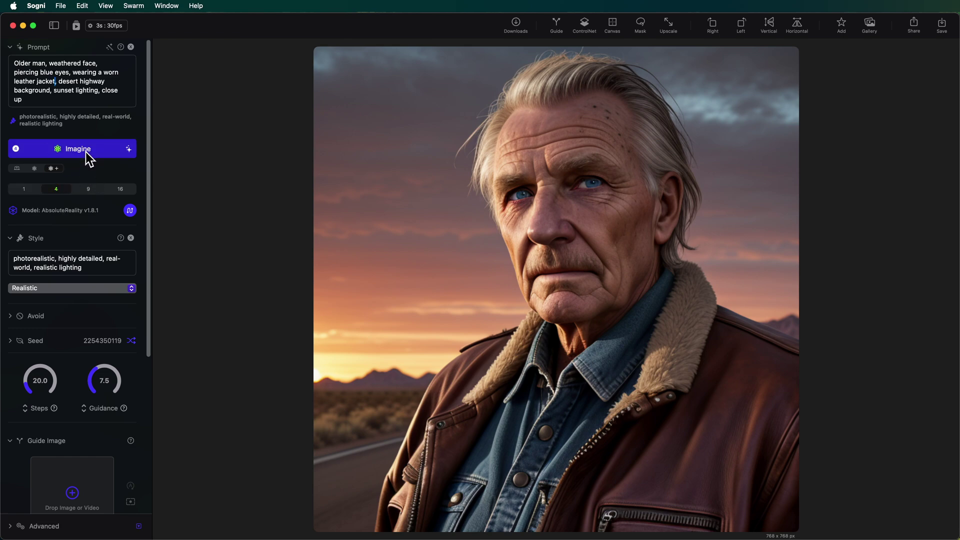
{"action": "left_click", "coordinate": [83, 149]}
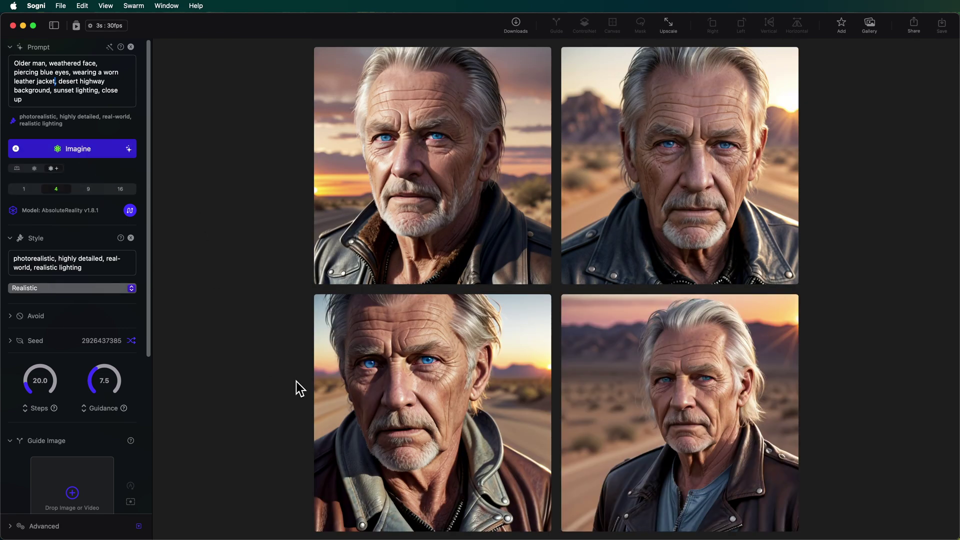
{"action": "mouse_move", "coordinate": [407, 406]}
{"action": "left_click_drag", "start_coordinate": [98, 371], "coordinate": [92, 375]}
Step: Generate four portraits at guidance 4.0, then regenerate them at guidance 3.0
{"action": "left_click", "coordinate": [84, 152]}
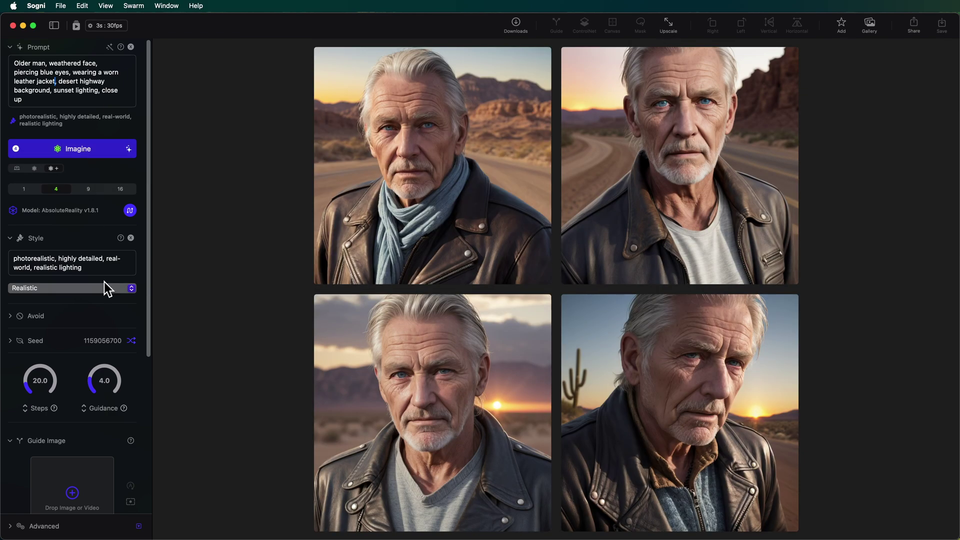
{"action": "left_click", "coordinate": [87, 379]}
{"action": "left_click", "coordinate": [76, 152]}
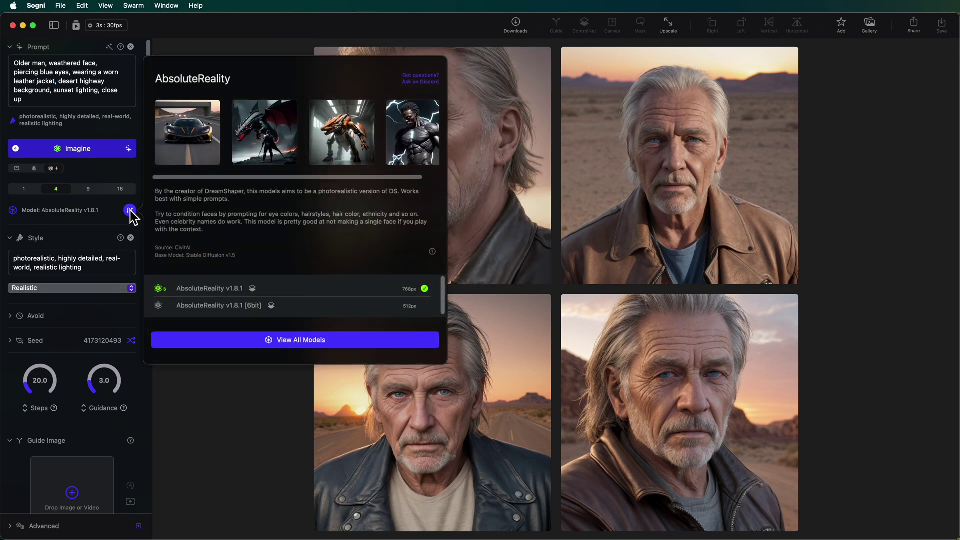
Step: Pick Anima Pencil XL v4 from the anime-filtered model list and render four new portraits
{"action": "left_click", "coordinate": [272, 342]}
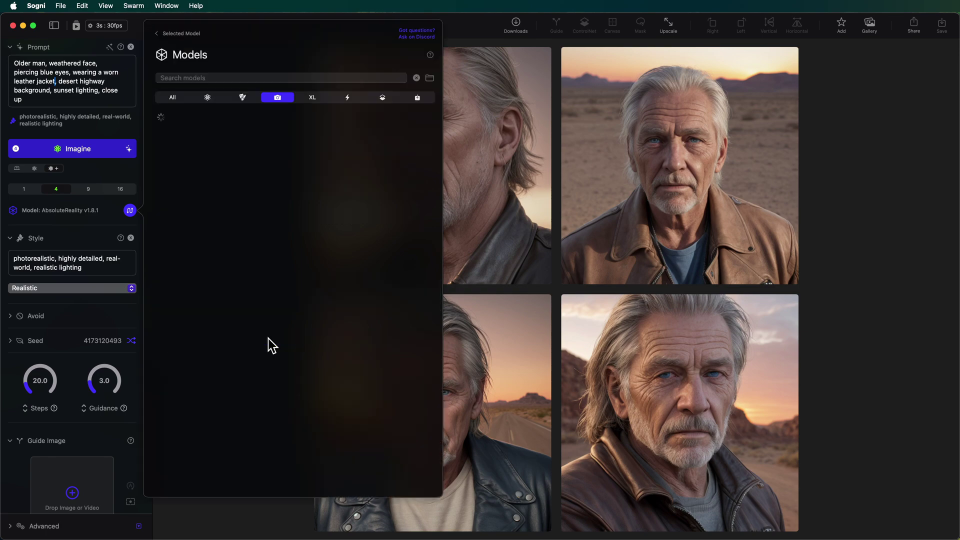
{"action": "scroll", "coordinate": [269, 310], "scroll_direction": "down", "scroll_amount": 3}
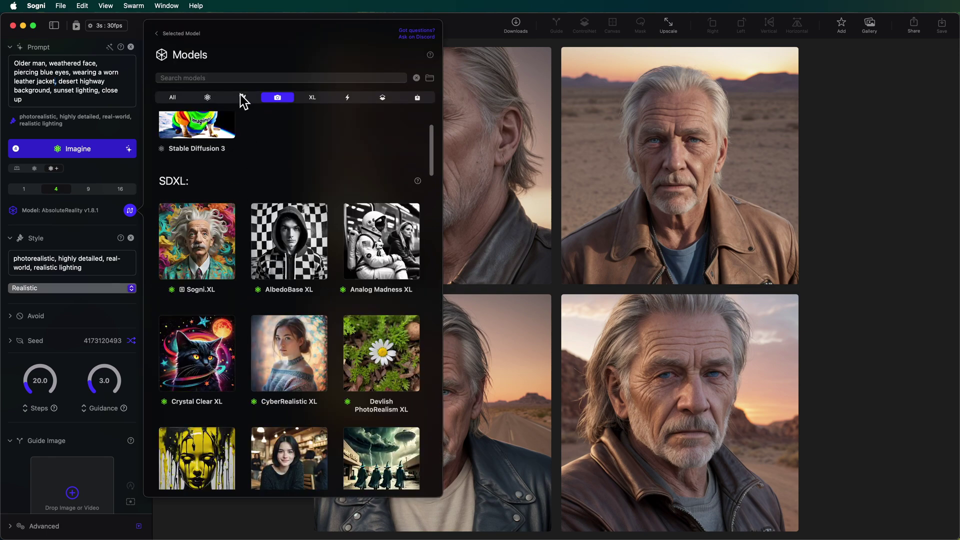
{"action": "left_click", "coordinate": [242, 97]}
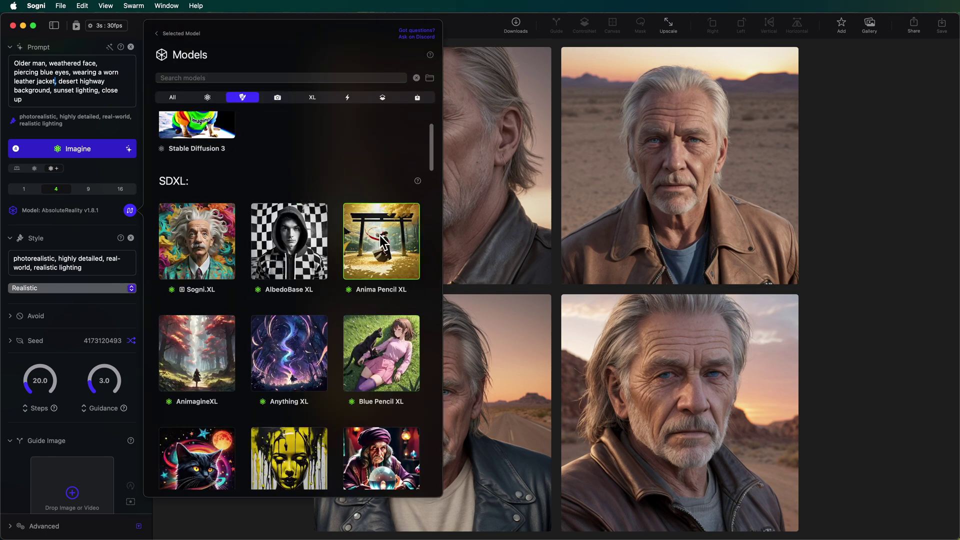
{"action": "left_click", "coordinate": [382, 242]}
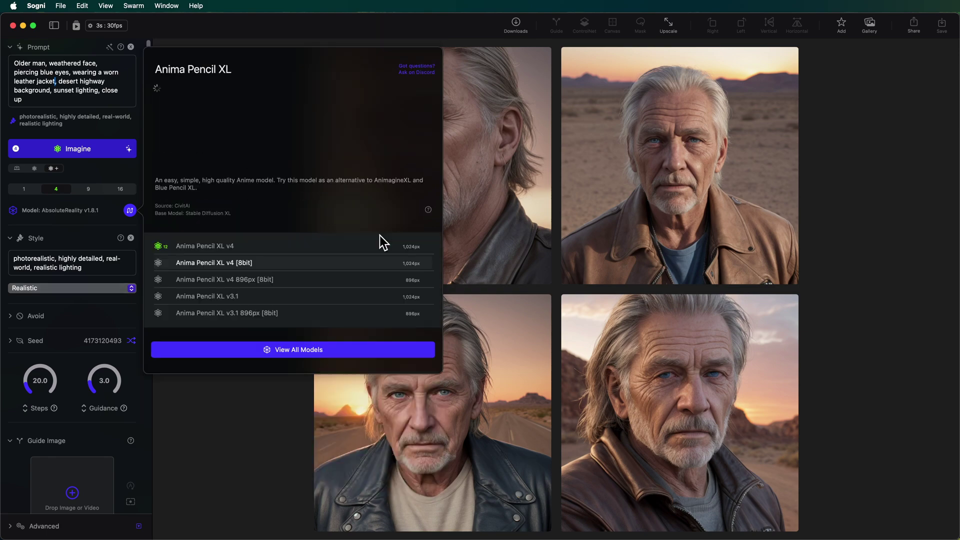
{"action": "left_click", "coordinate": [208, 245]}
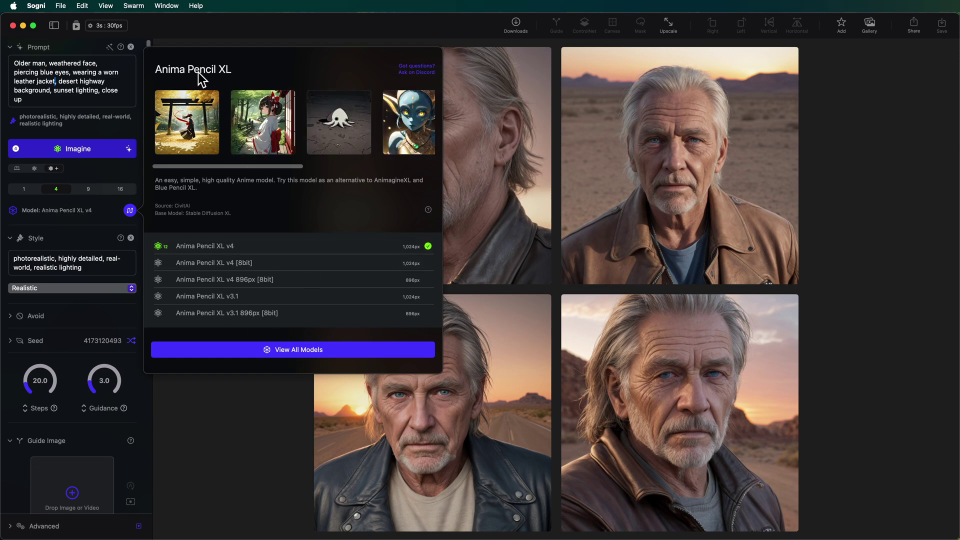
{"action": "left_click", "coordinate": [106, 148]}
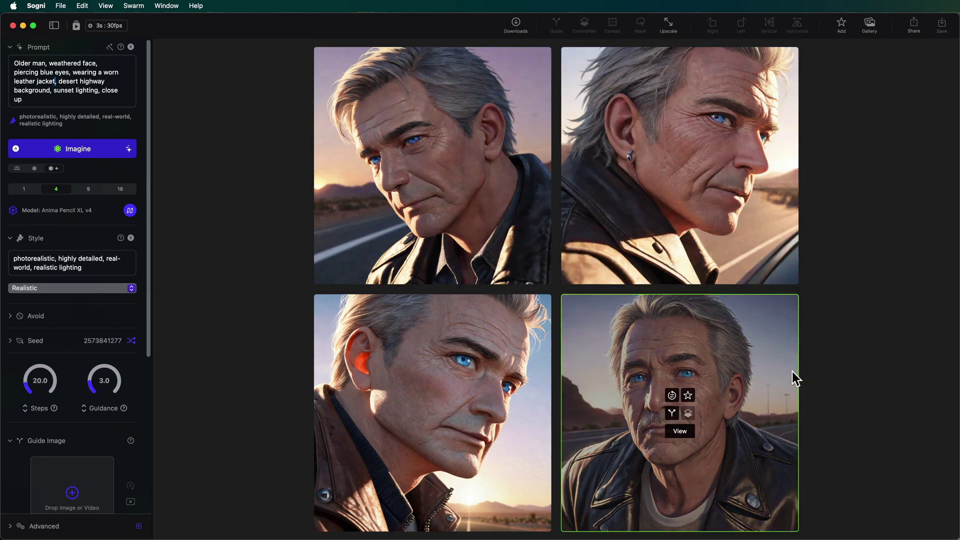
Step: Apply the Cartoon style preset and render four cartoon-style older-man biker portraits
{"action": "left_click", "coordinate": [88, 290]}
{"action": "scroll", "coordinate": [97, 258], "scroll_direction": "up", "scroll_amount": 10}
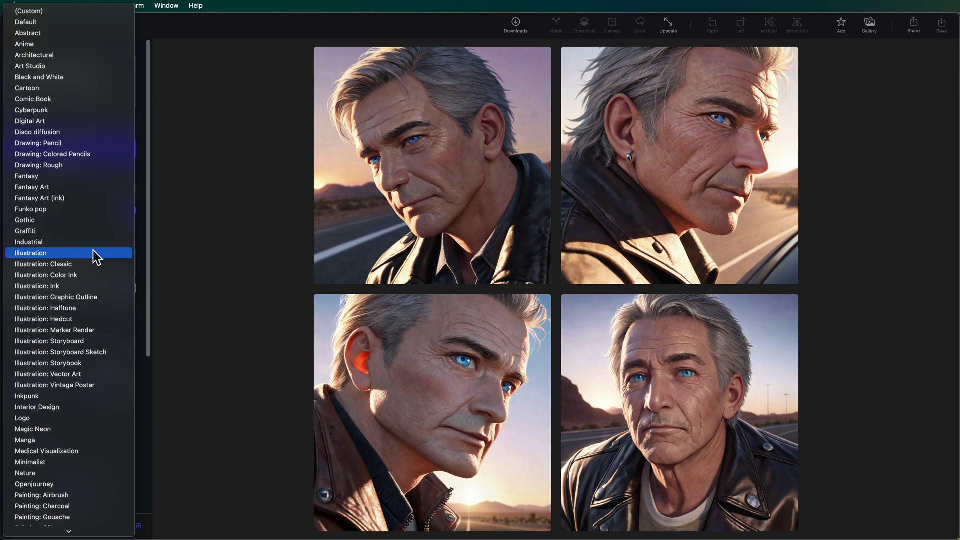
{"action": "left_click", "coordinate": [47, 88]}
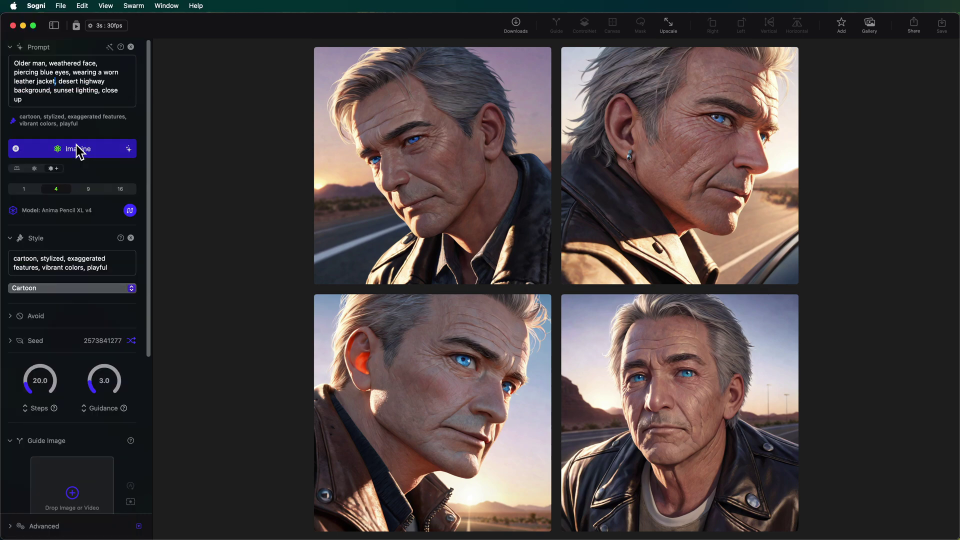
{"action": "left_click", "coordinate": [78, 149]}
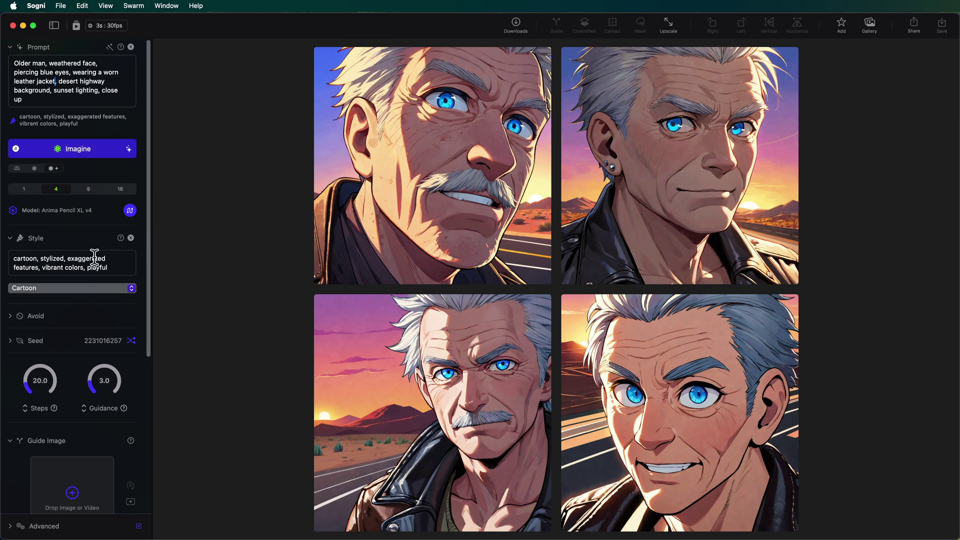
Step: Choose DevlishPhotoRealism XL v1.5 from the photorealistic models and render four sunset-highway portraits
{"action": "left_click", "coordinate": [129, 210]}
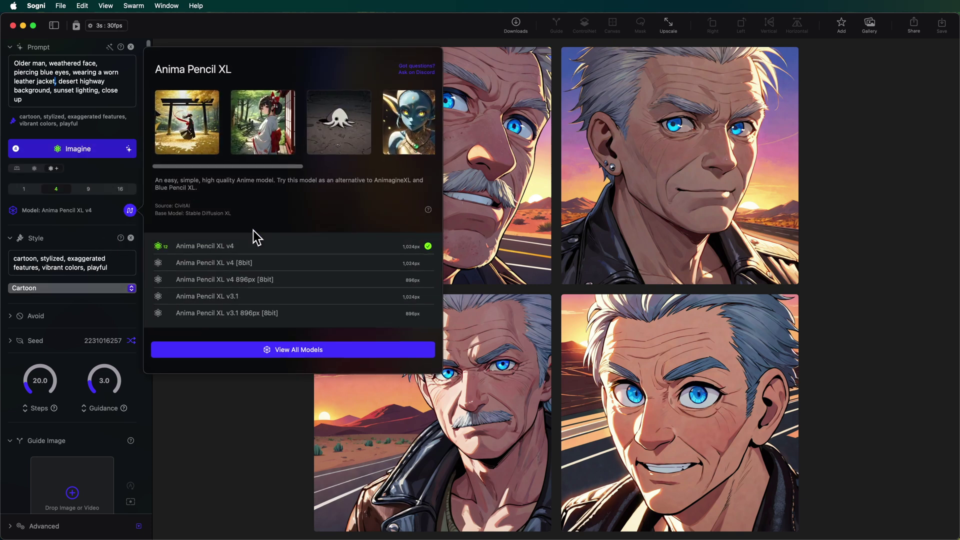
{"action": "left_click", "coordinate": [300, 351]}
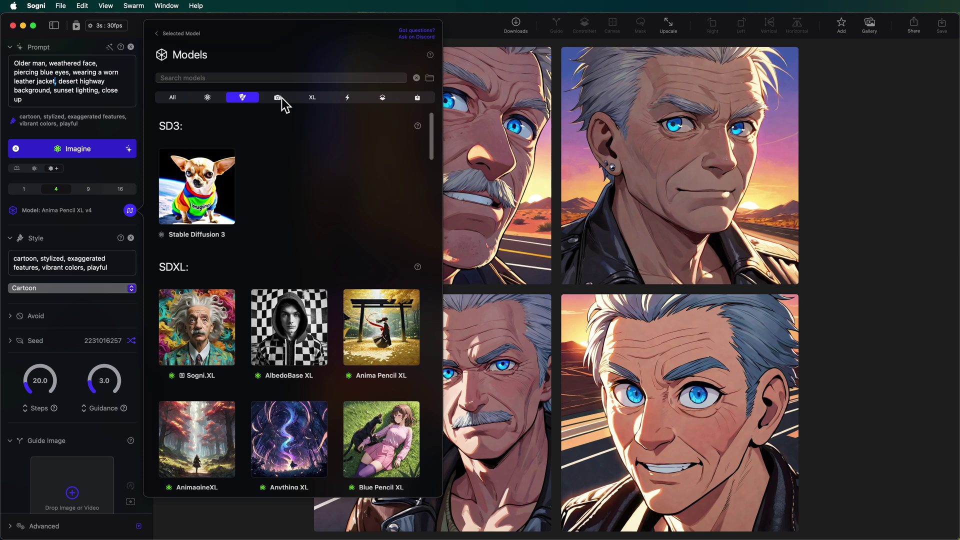
{"action": "left_click", "coordinate": [278, 97]}
{"action": "scroll", "coordinate": [324, 318], "scroll_direction": "down", "scroll_amount": 1}
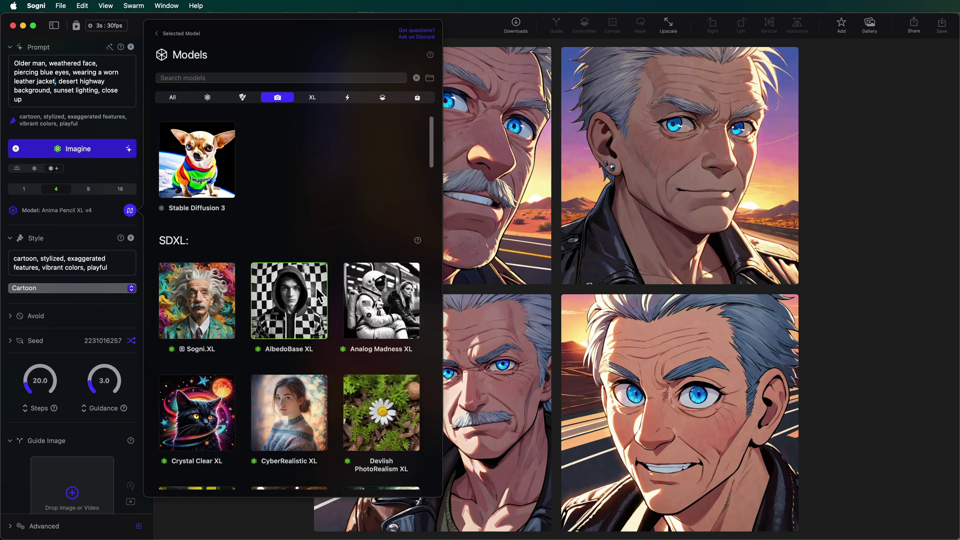
{"action": "left_click", "coordinate": [385, 407]}
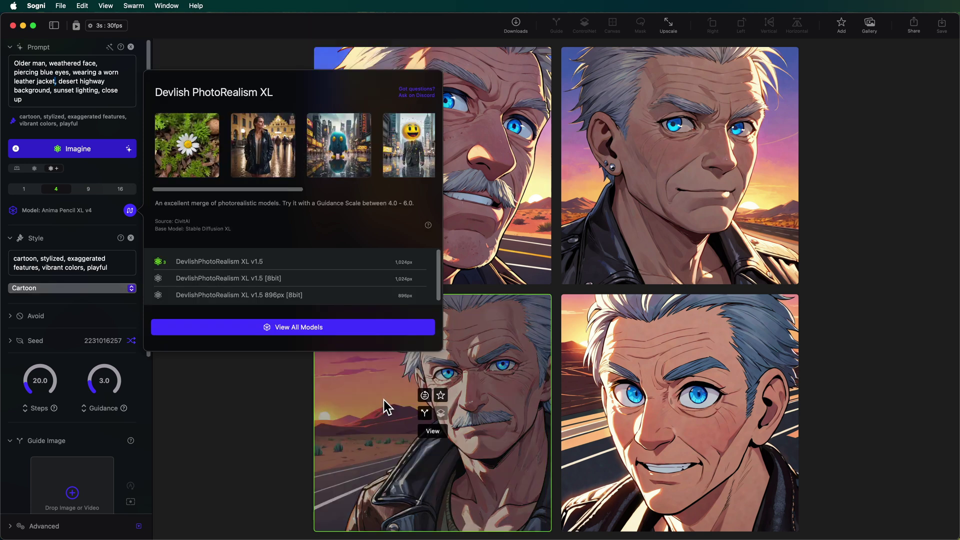
{"action": "left_click", "coordinate": [223, 262]}
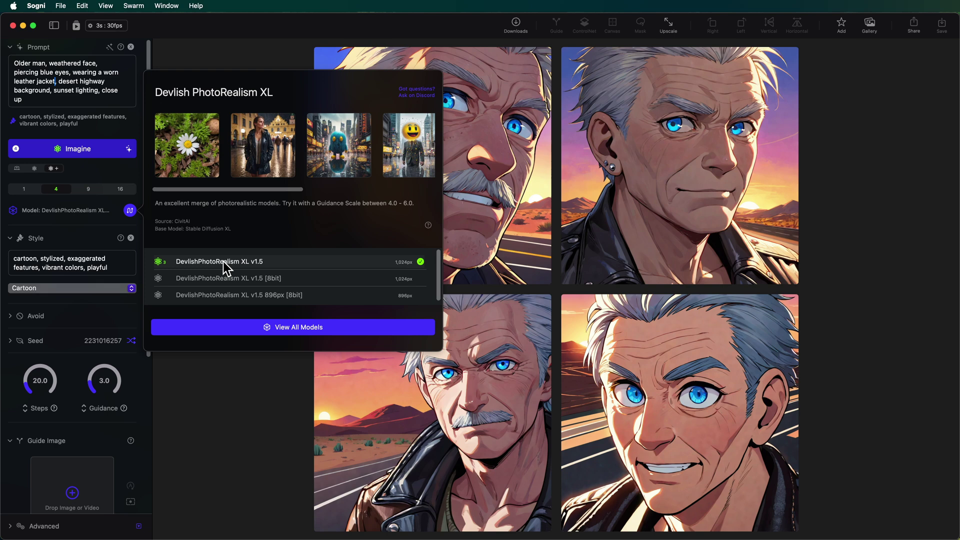
{"action": "left_click", "coordinate": [88, 149]}
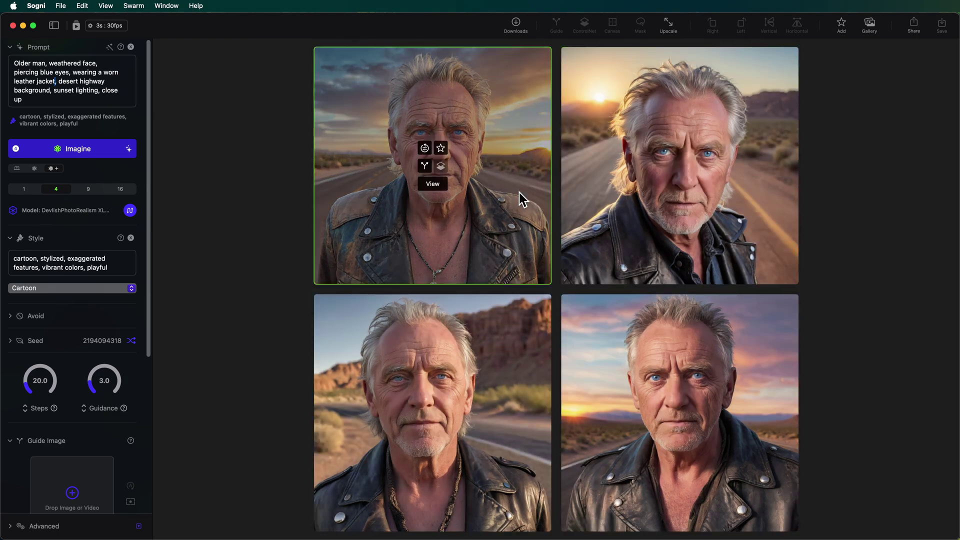
Step: Filter the model browser to turbo and lightning models and view Sogni.XLturbo's details
{"action": "left_click", "coordinate": [130, 211]}
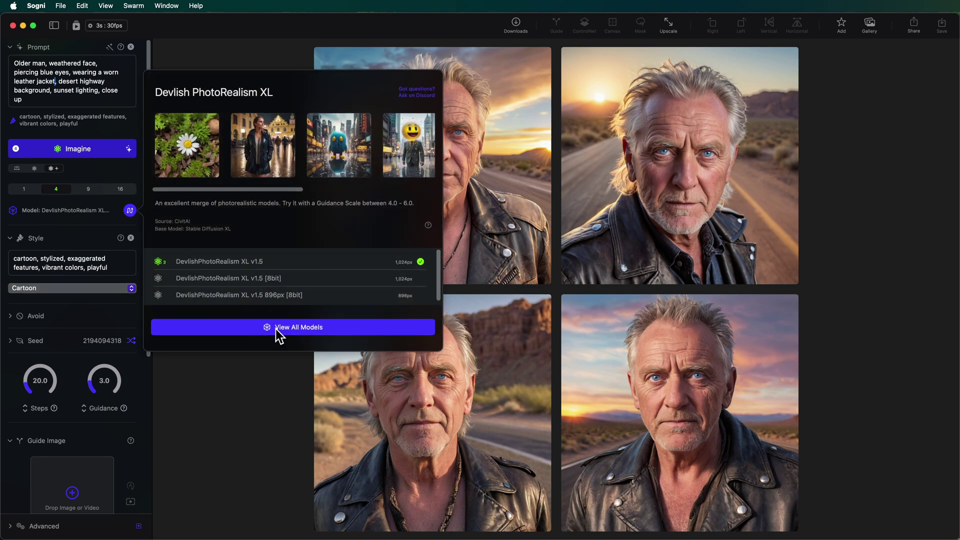
{"action": "left_click", "coordinate": [279, 334]}
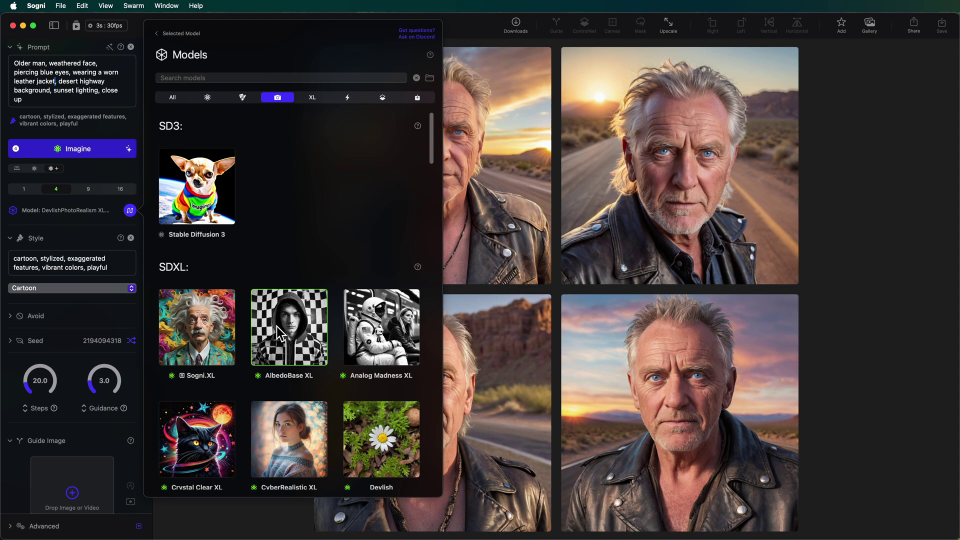
{"action": "left_click", "coordinate": [243, 97]}
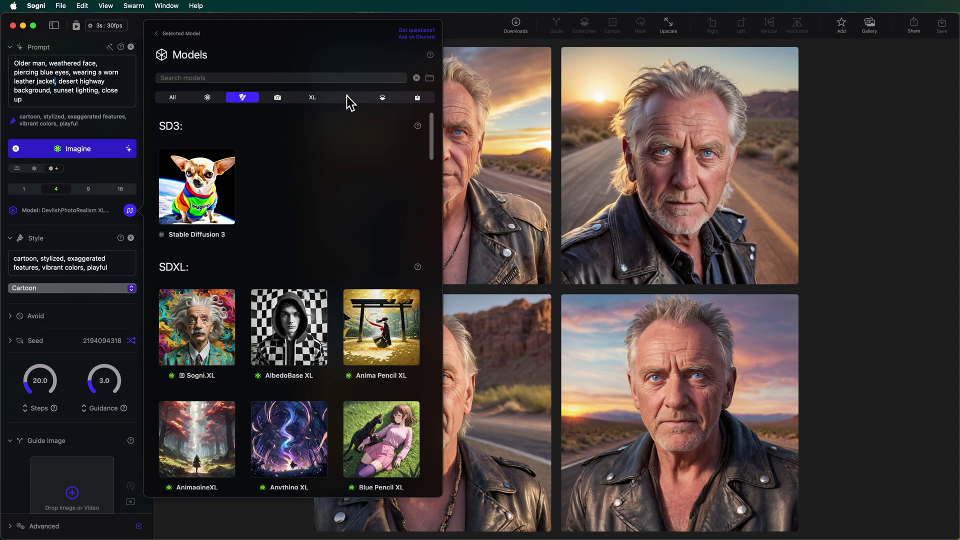
{"action": "left_click", "coordinate": [347, 98]}
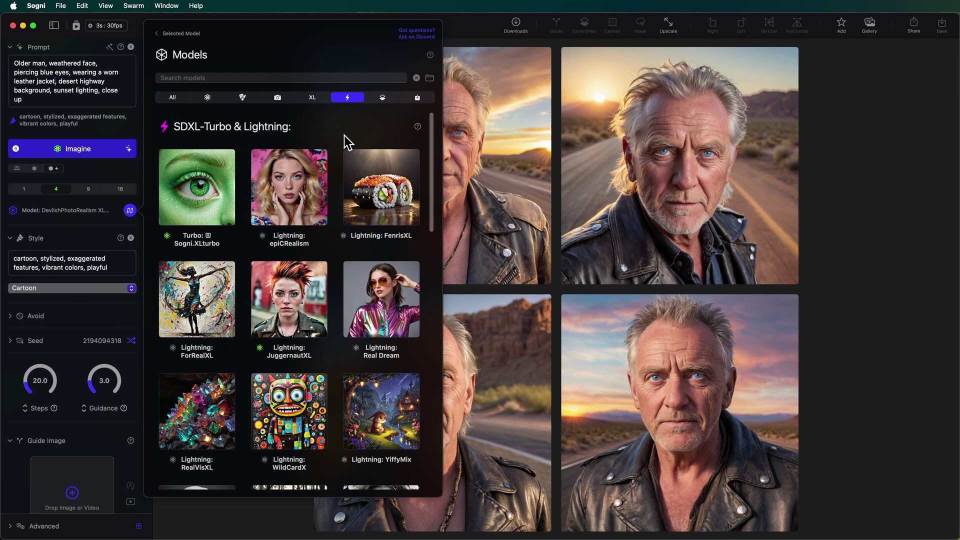
{"action": "left_click", "coordinate": [213, 185]}
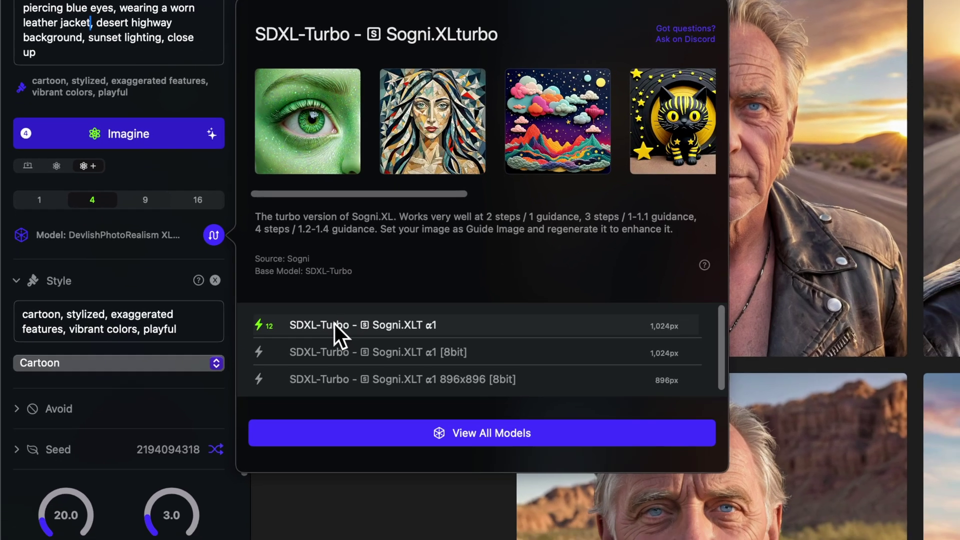
Step: Select SDXL-Turbo α1, render at 2 steps and guidance about 1, then rerender at 4 steps
{"action": "left_click", "coordinate": [343, 350]}
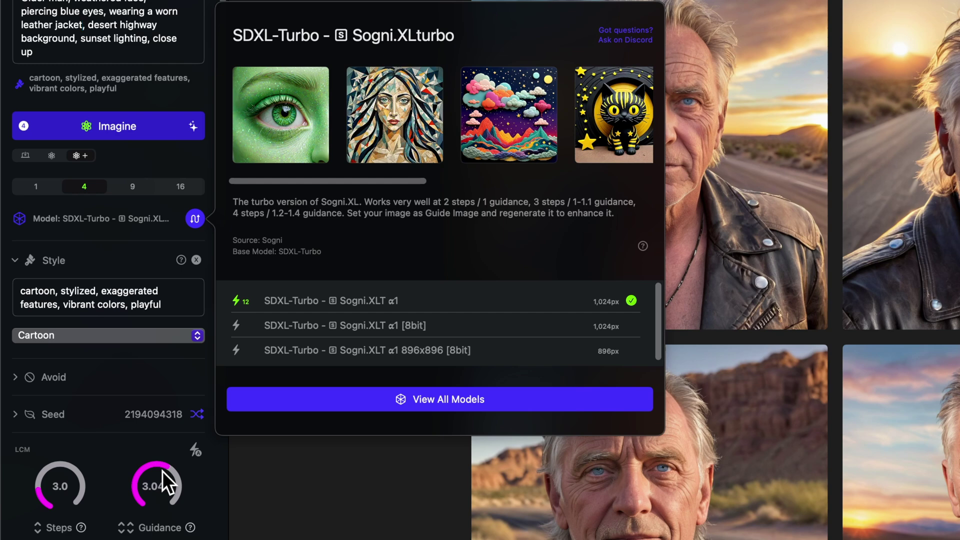
{"action": "left_click", "coordinate": [37, 496]}
{"action": "left_click", "coordinate": [37, 497]}
{"action": "left_click_drag", "start_coordinate": [151, 473], "coordinate": [133, 494]}
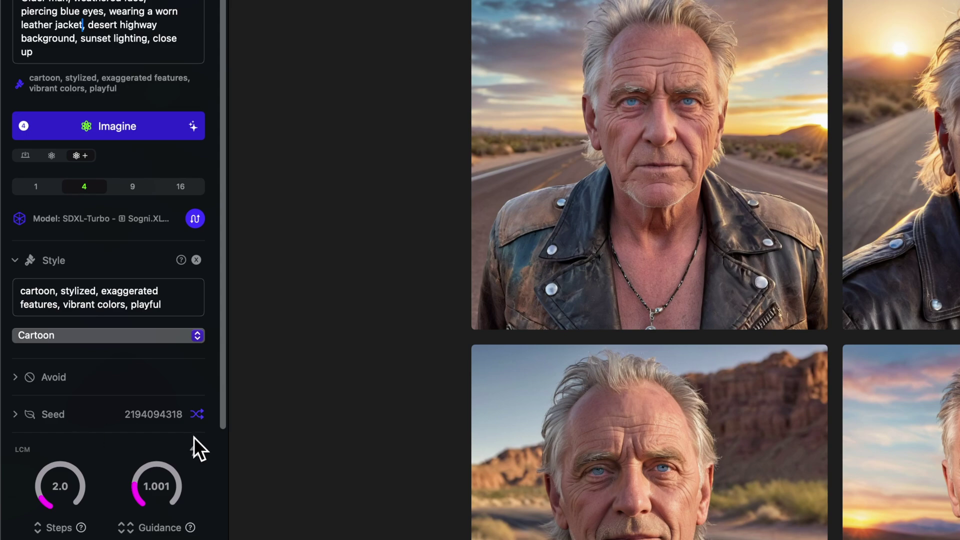
{"action": "left_click", "coordinate": [121, 125]}
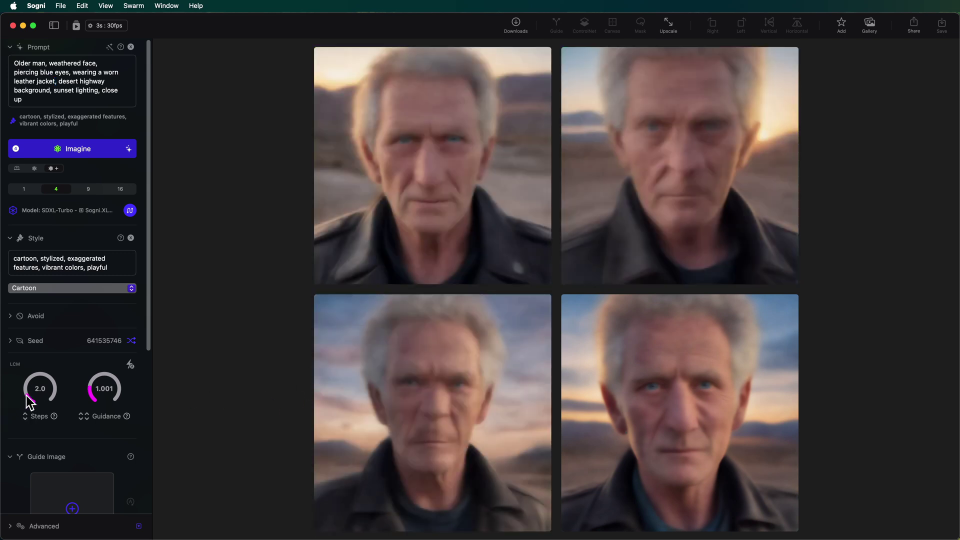
{"action": "left_click_drag", "start_coordinate": [28, 398], "coordinate": [27, 371]}
{"action": "left_click", "coordinate": [63, 150]}
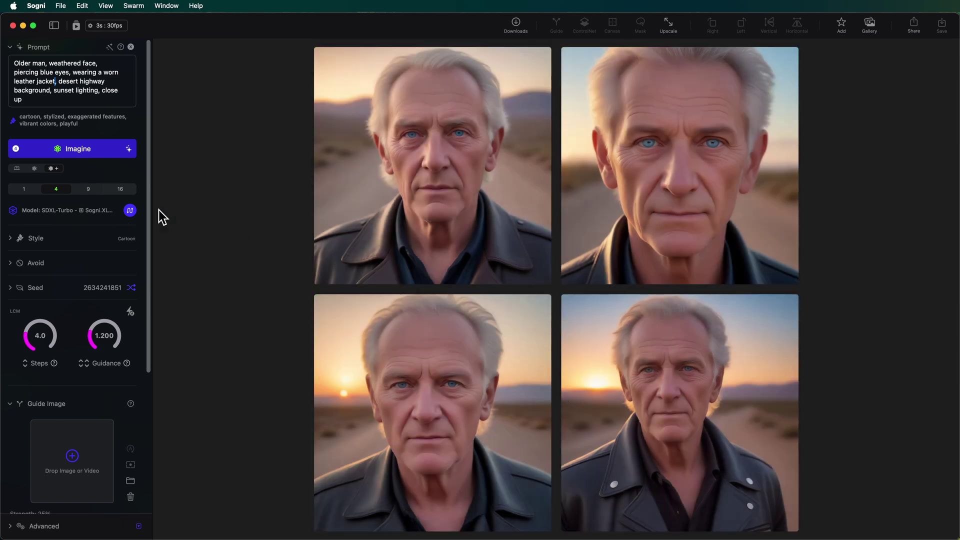
Step: Try Sogni Artist v1.0, then load the SDXL-Lightning epiCRealismXL Hades variant from the model browser
{"action": "left_click", "coordinate": [16, 169]}
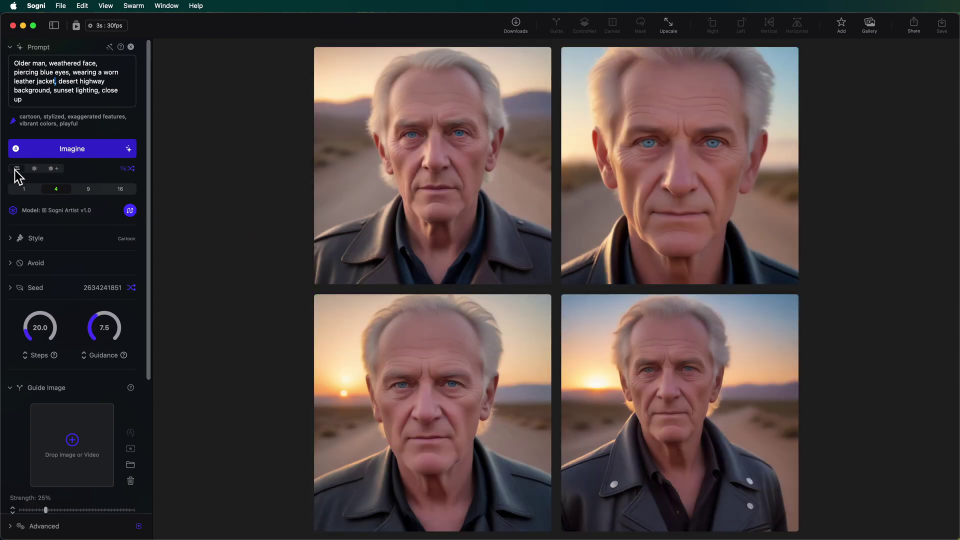
{"action": "left_click", "coordinate": [130, 211]}
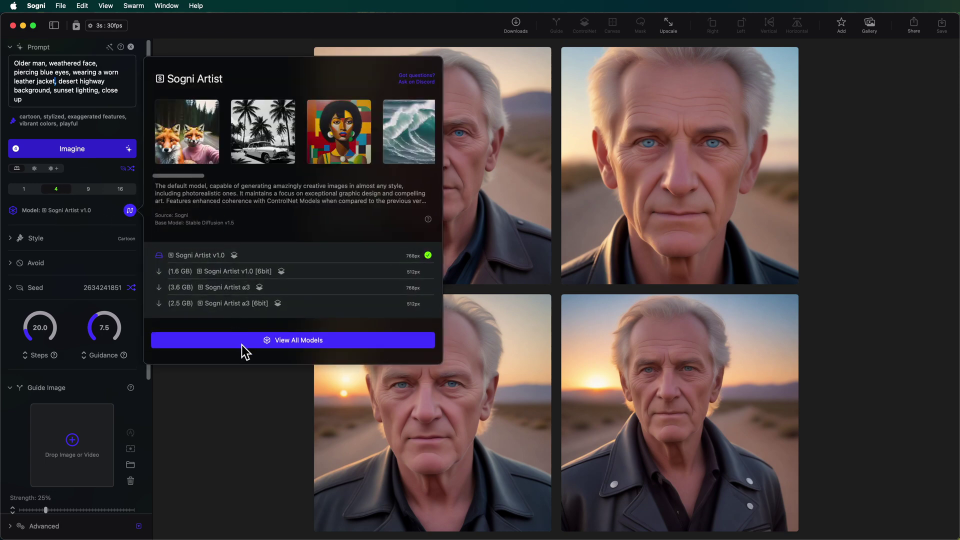
{"action": "left_click", "coordinate": [242, 339]}
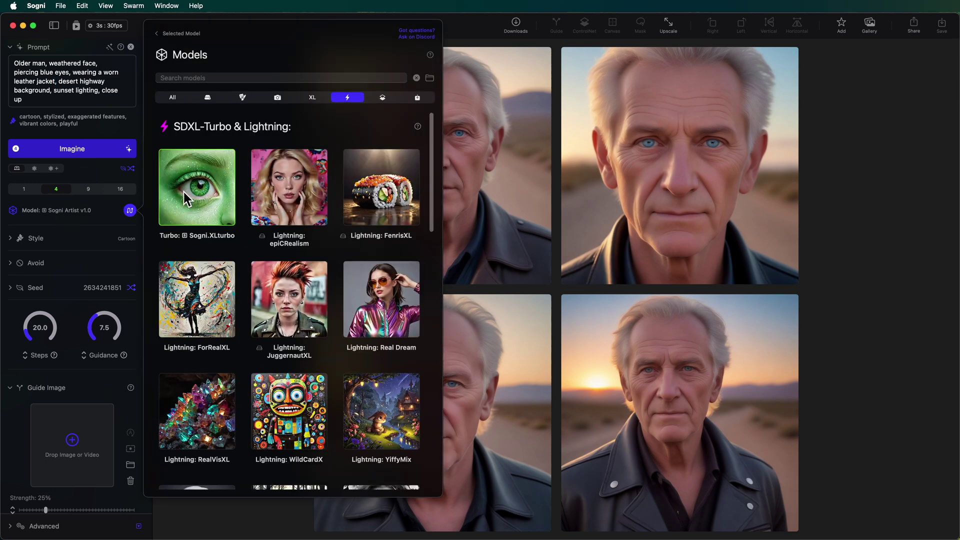
{"action": "left_click", "coordinate": [299, 205]}
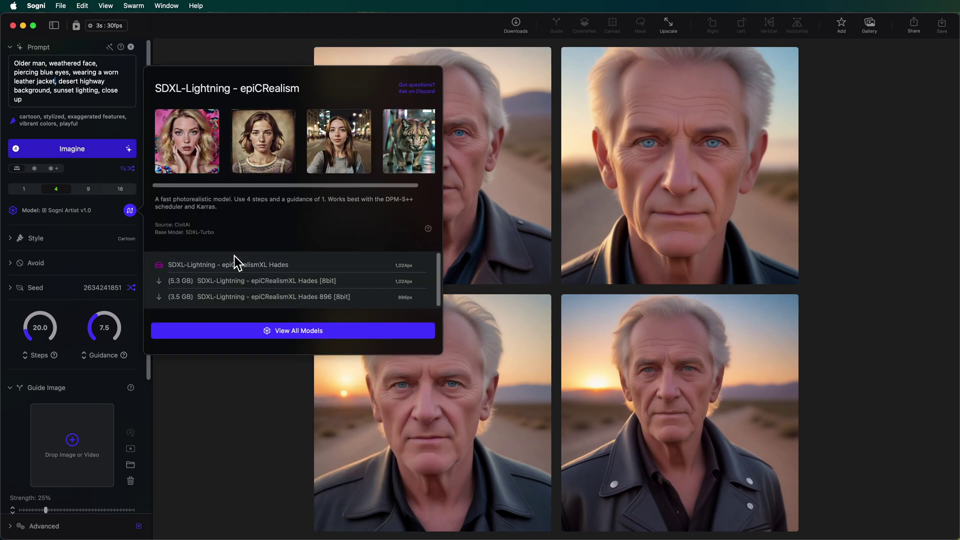
{"action": "left_click", "coordinate": [227, 267]}
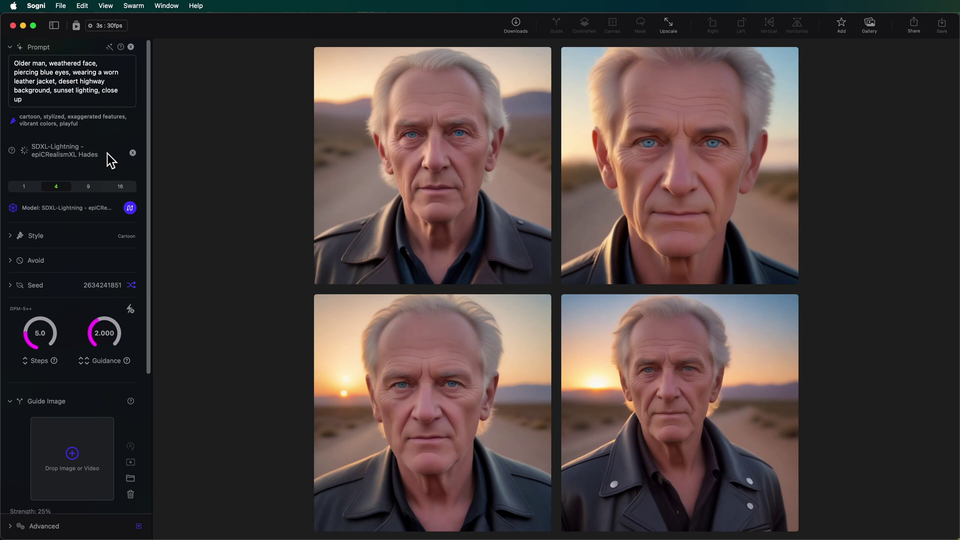
Step: Set epiCRealismXL Hades to 4 steps and guidance 1.002, then render photoreal close-ups
{"action": "left_click", "coordinate": [117, 208]}
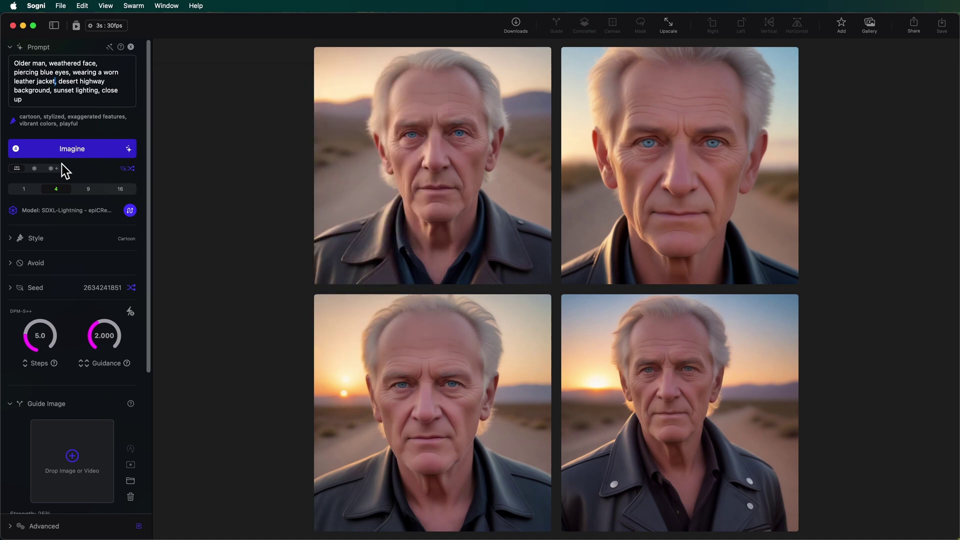
{"action": "scroll", "coordinate": [30, 343], "scroll_direction": "down", "scroll_amount": 10}
{"action": "left_click_drag", "start_coordinate": [98, 324], "coordinate": [4, 332]}
{"action": "left_click", "coordinate": [67, 154]}
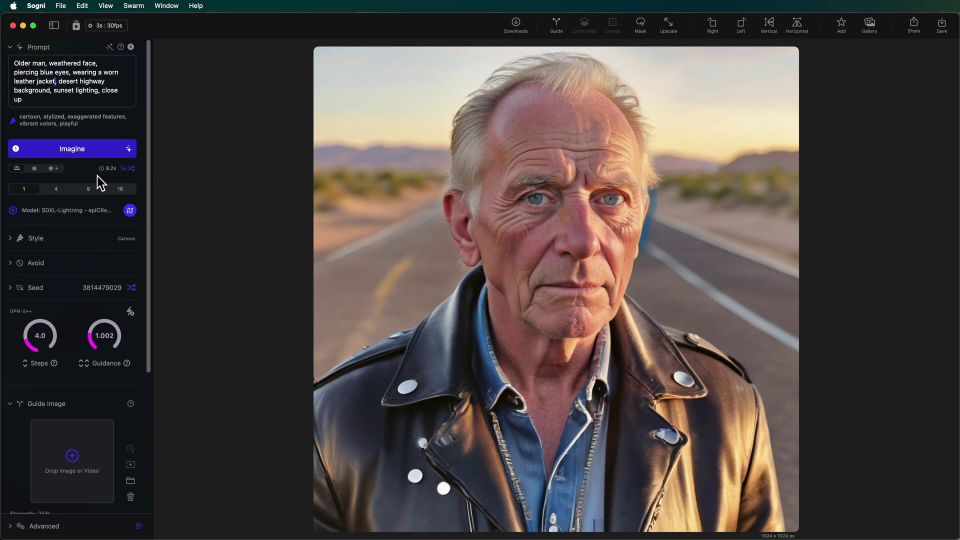
Step: Browse the full model list filtered to photographic models
{"action": "left_click", "coordinate": [130, 211]}
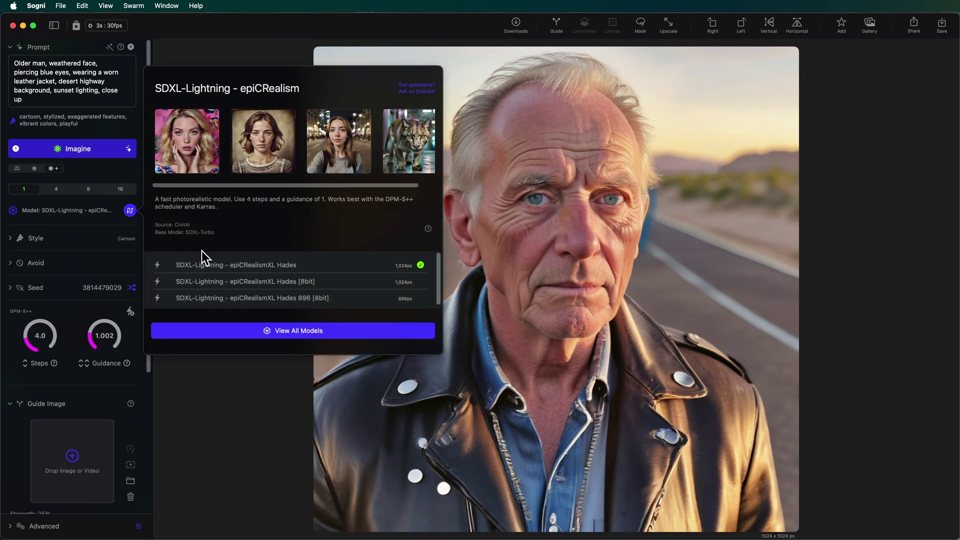
{"action": "left_click", "coordinate": [257, 334]}
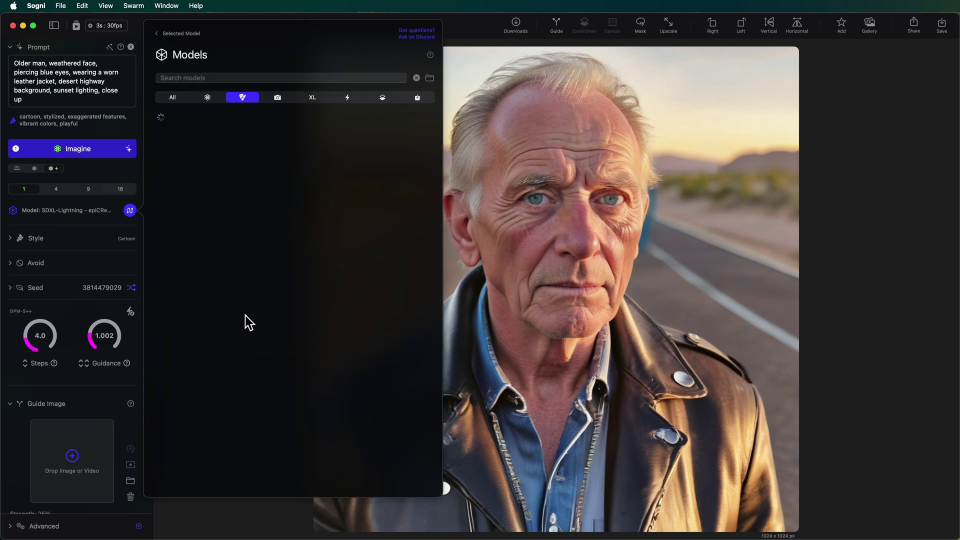
{"action": "left_click", "coordinate": [208, 96]}
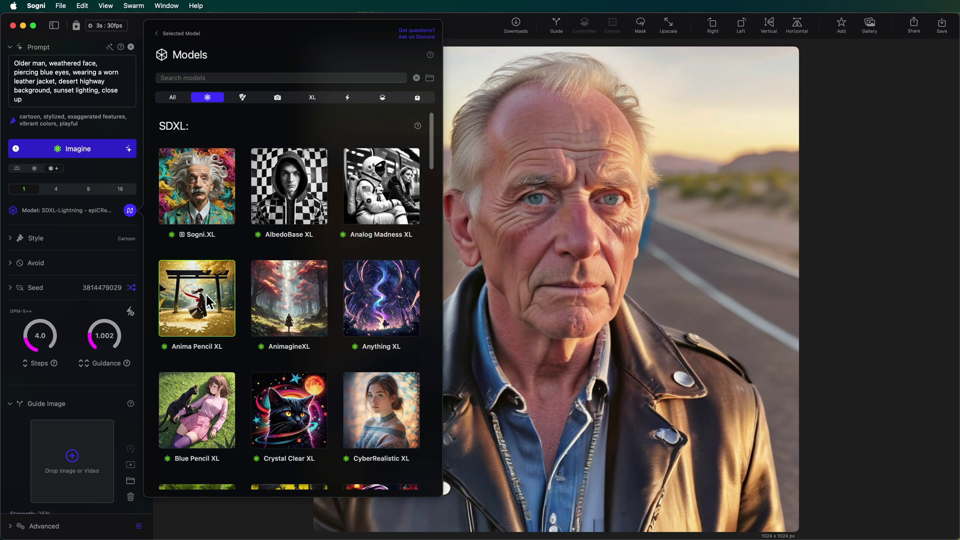
{"action": "left_click", "coordinate": [277, 98]}
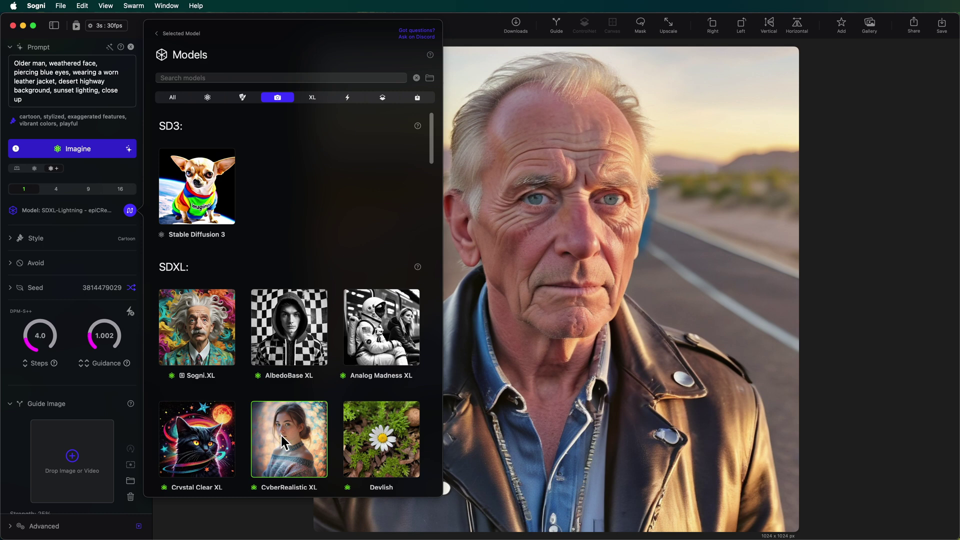
Step: Filter to artistic and anime models and open Blue Pencil XL's variant details
{"action": "left_click", "coordinate": [130, 210]}
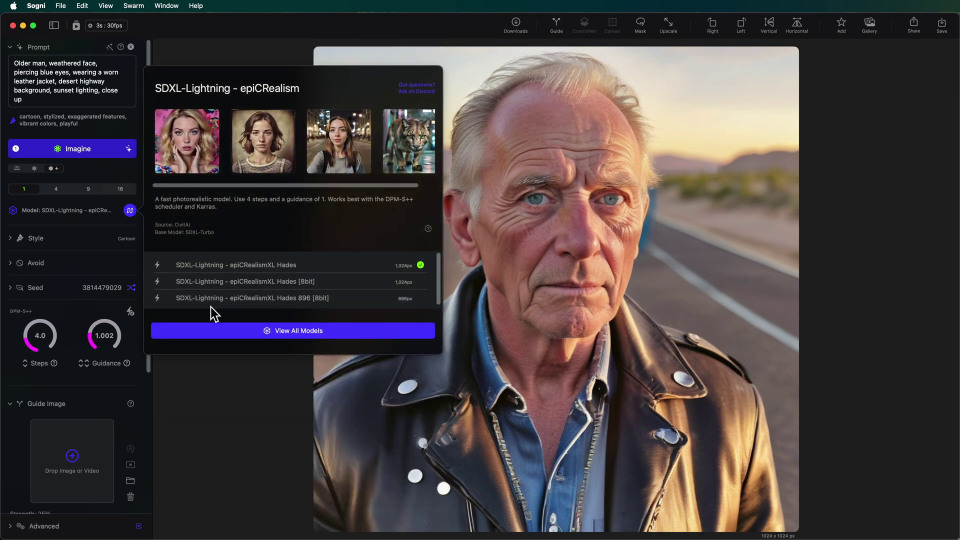
{"action": "left_click", "coordinate": [229, 330]}
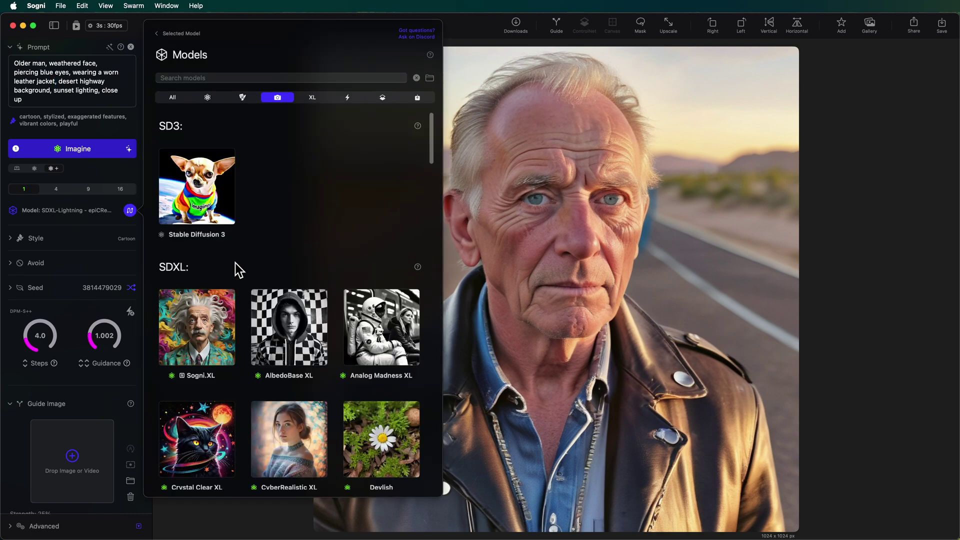
{"action": "left_click", "coordinate": [243, 98]}
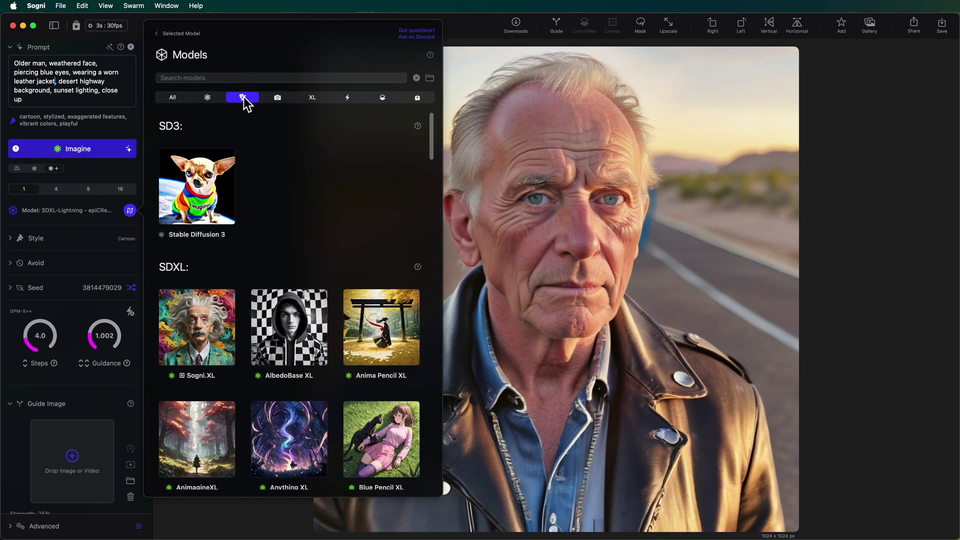
{"action": "scroll", "coordinate": [278, 232], "scroll_direction": "down", "scroll_amount": 5}
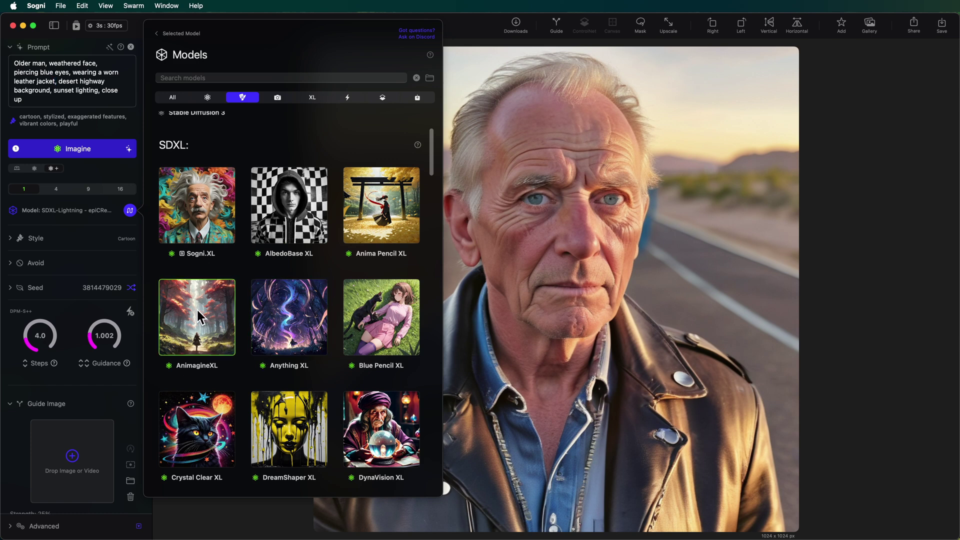
{"action": "left_click", "coordinate": [383, 322]}
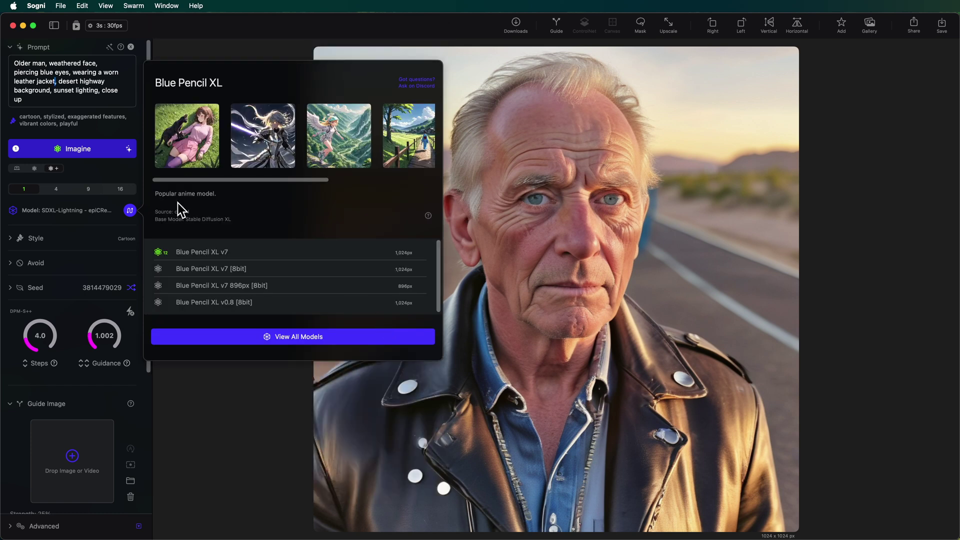
Step: Select Blue Pencil XL v7 with the Anime style and start a render
{"action": "left_click", "coordinate": [184, 253]}
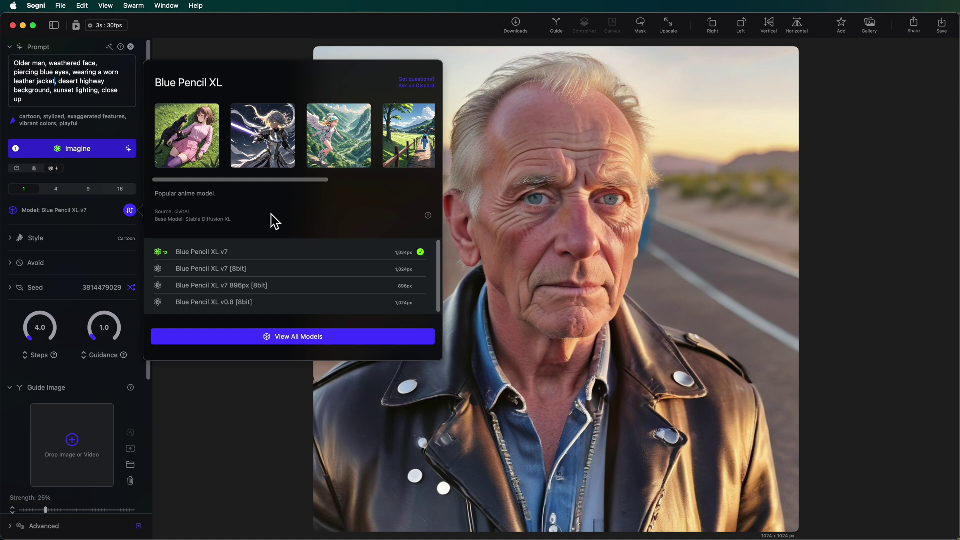
{"action": "left_click", "coordinate": [28, 239]}
{"action": "left_click", "coordinate": [108, 289]}
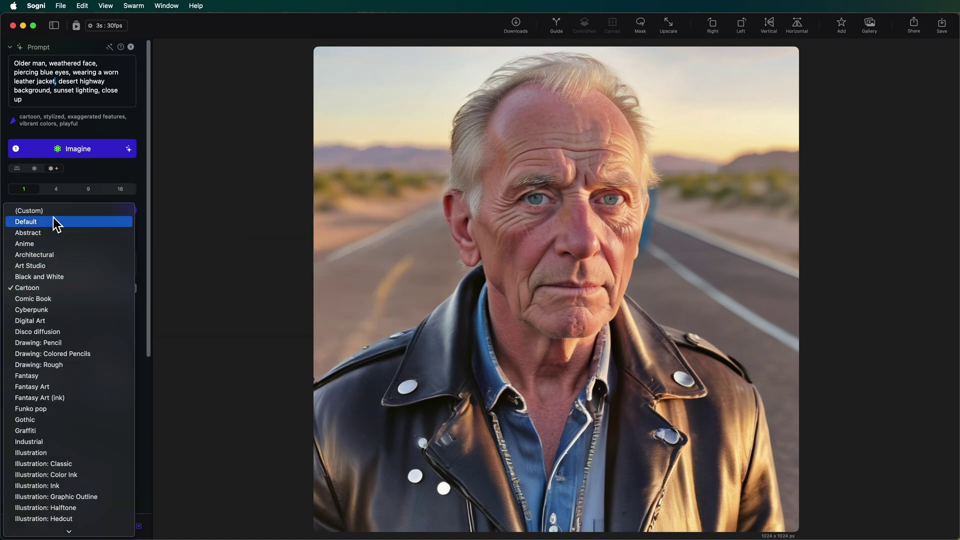
{"action": "left_click", "coordinate": [49, 243]}
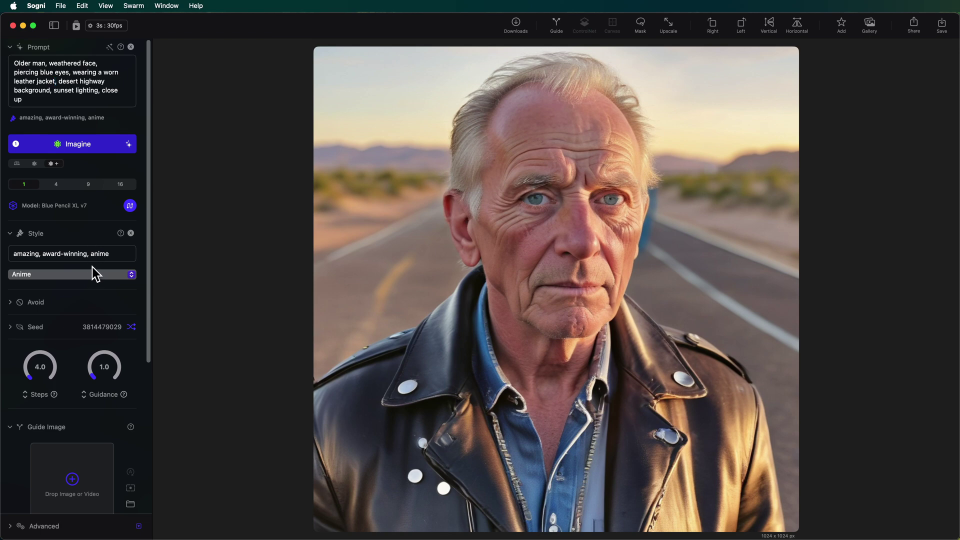
{"action": "left_click", "coordinate": [73, 143]}
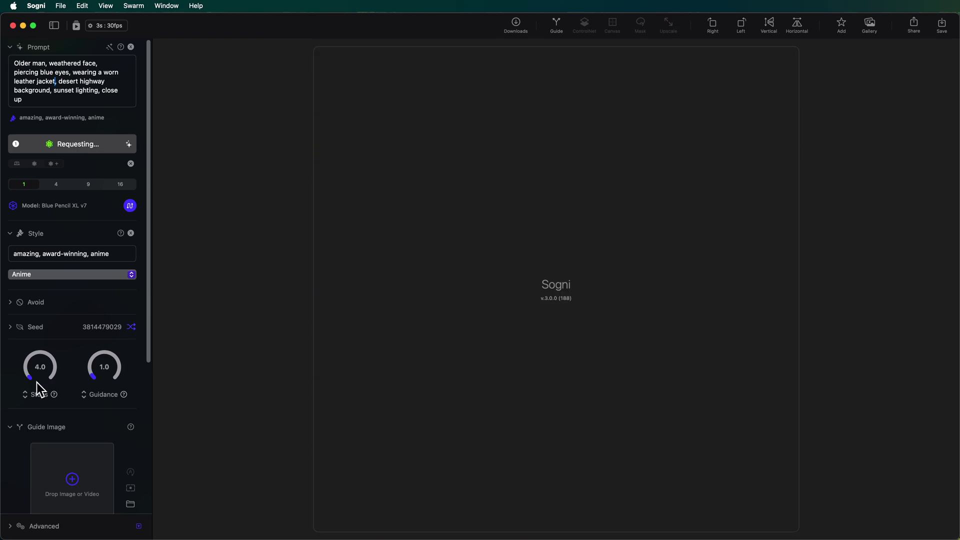
Step: Raise steps to 20 and guidance to 2.1, then render a grid of four images
{"action": "left_click_drag", "start_coordinate": [26, 376], "coordinate": [18, 372]}
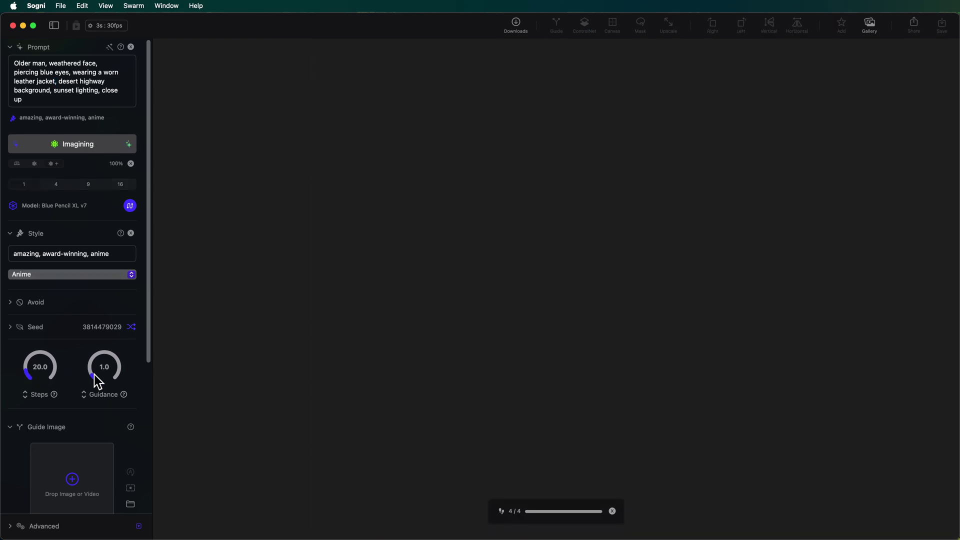
{"action": "left_click_drag", "start_coordinate": [97, 382], "coordinate": [88, 381]}
{"action": "left_click", "coordinate": [131, 163]}
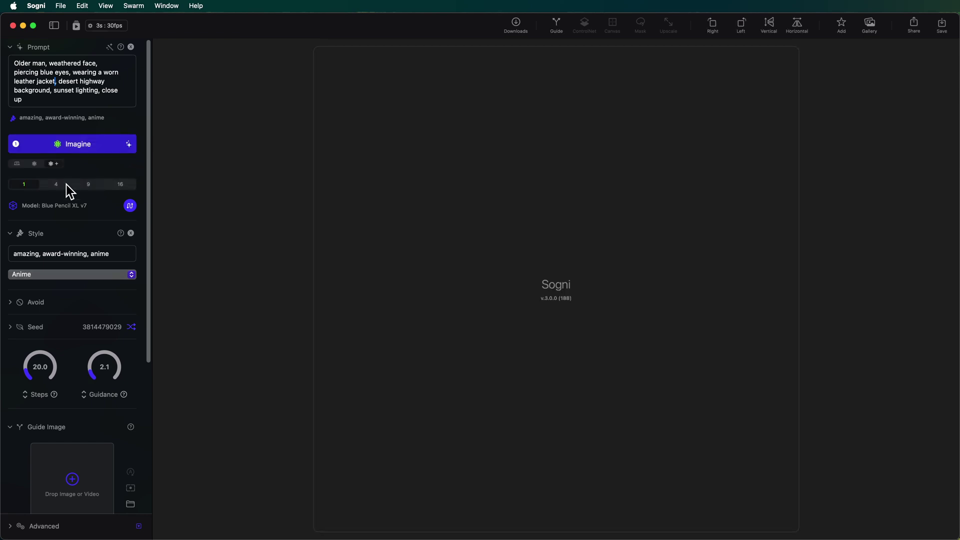
{"action": "left_click", "coordinate": [54, 185]}
{"action": "left_click", "coordinate": [82, 145]}
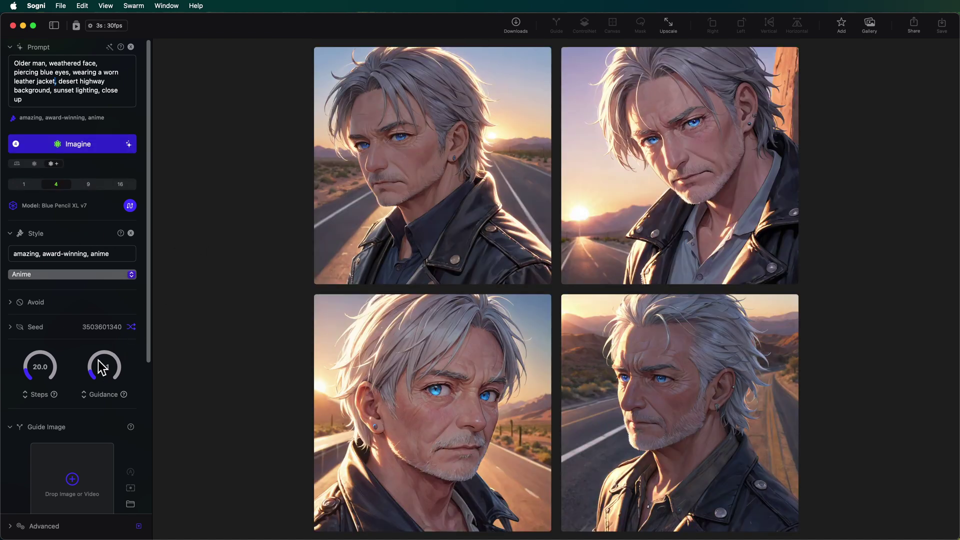
Step: Re-render the four anime biker portraits at guidance 15, then set guidance back to 10
{"action": "left_click_drag", "start_coordinate": [89, 366], "coordinate": [118, 369]}
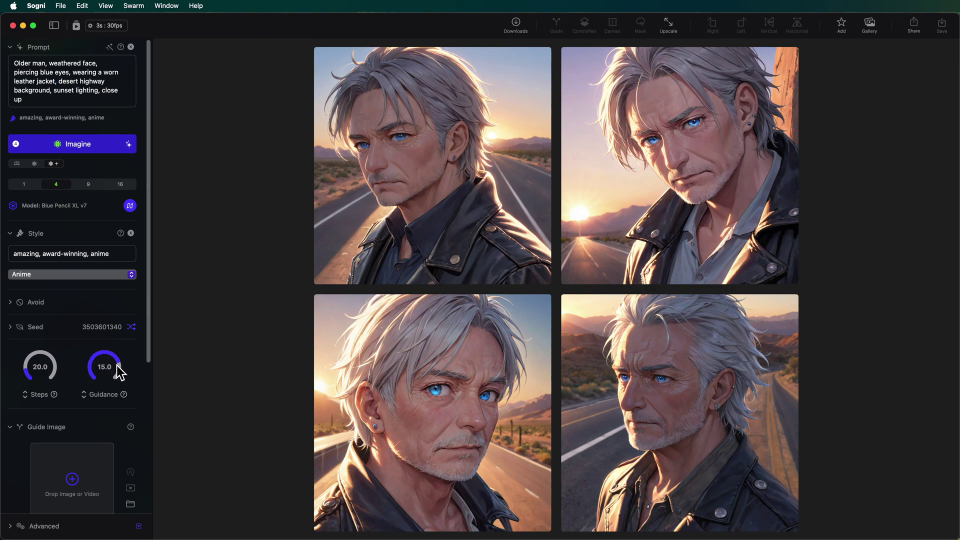
{"action": "left_click", "coordinate": [81, 147]}
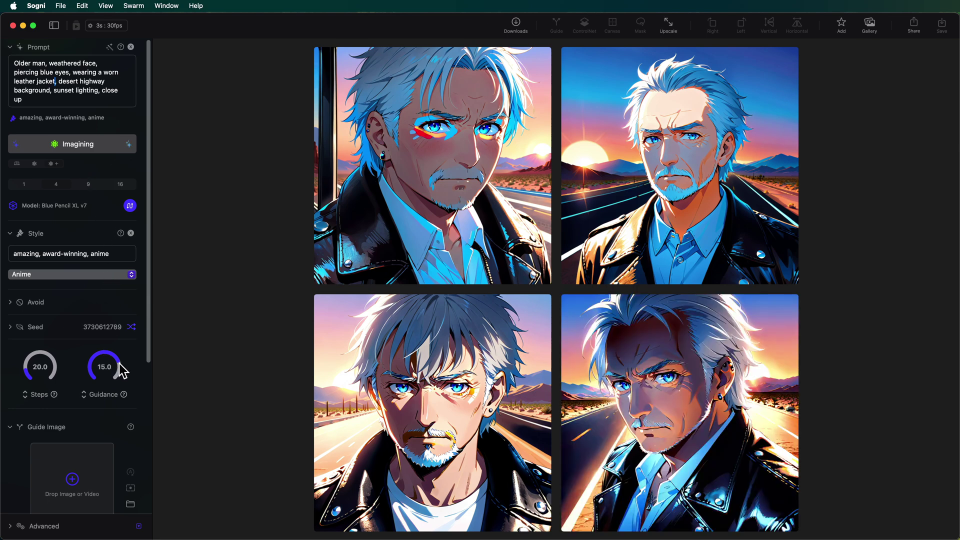
{"action": "left_click_drag", "start_coordinate": [120, 370], "coordinate": [103, 334]}
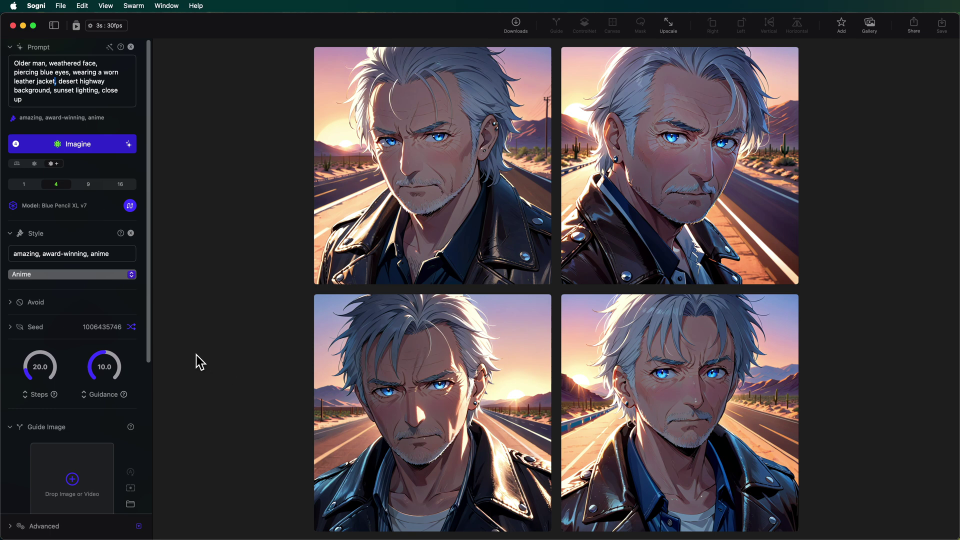
Step: Replace ', close up' in the prompt with 'riding a motorcycle,' and render four anime images
{"action": "mouse_move", "coordinate": [454, 96]}
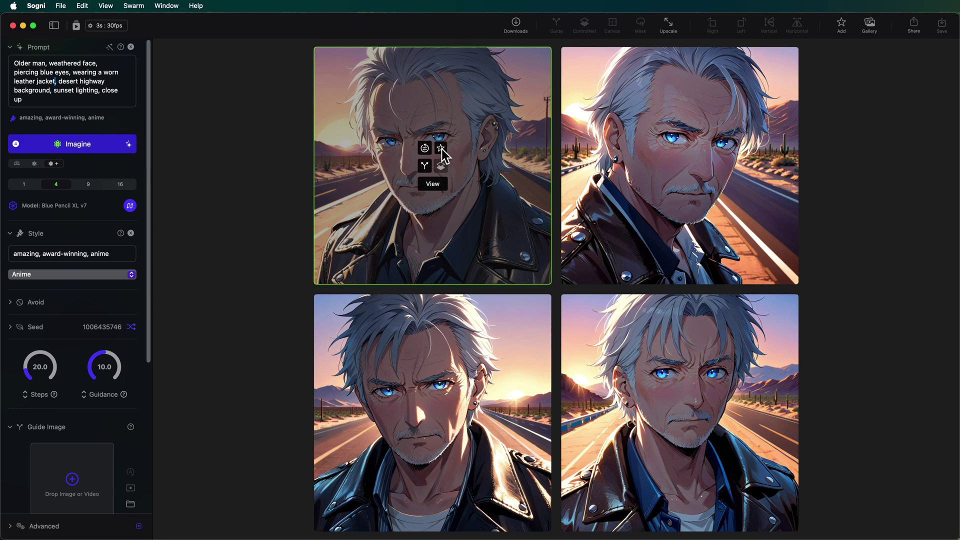
{"action": "left_click_drag", "start_coordinate": [84, 99], "coordinate": [104, 90]}
{"action": "mouse_move", "coordinate": [392, 161]}
{"action": "key", "text": "super+z"}
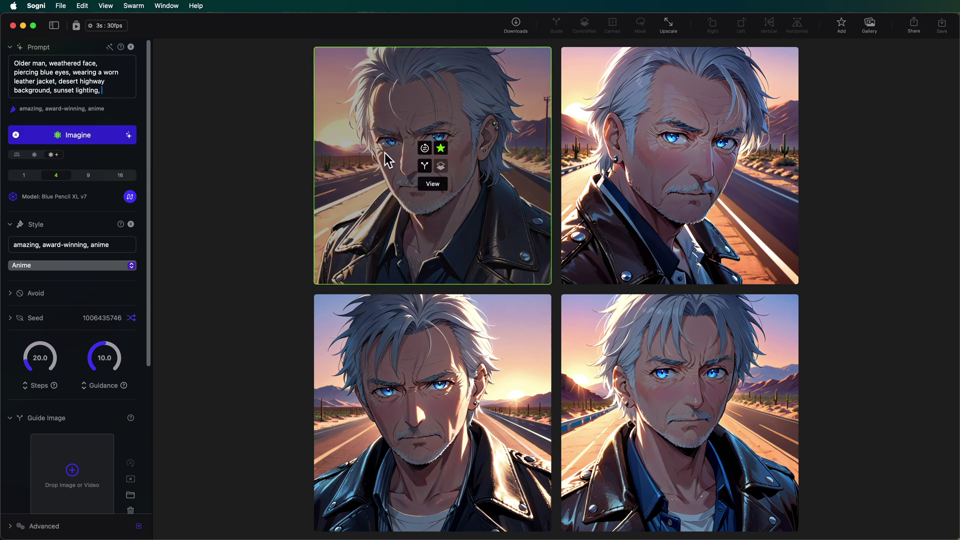
{"action": "key", "text": "super+Return"}
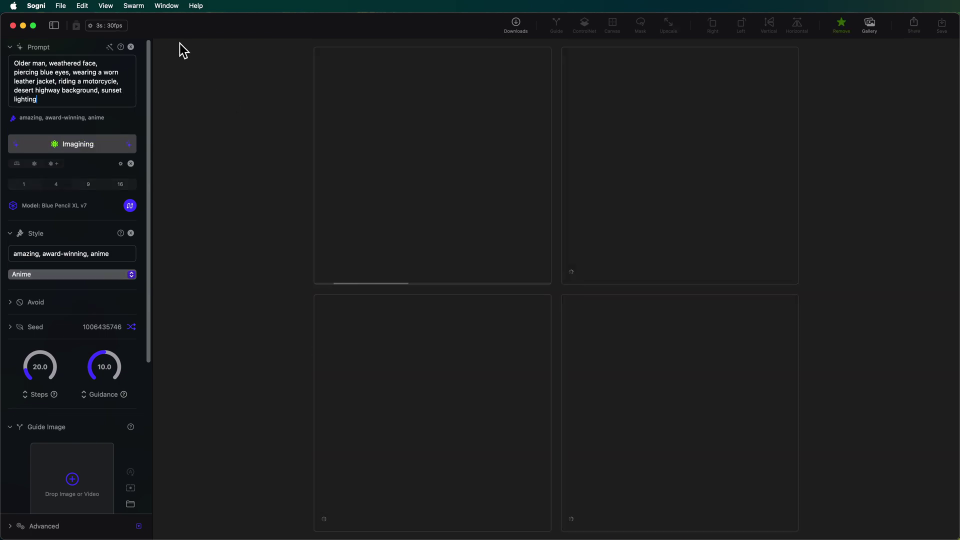